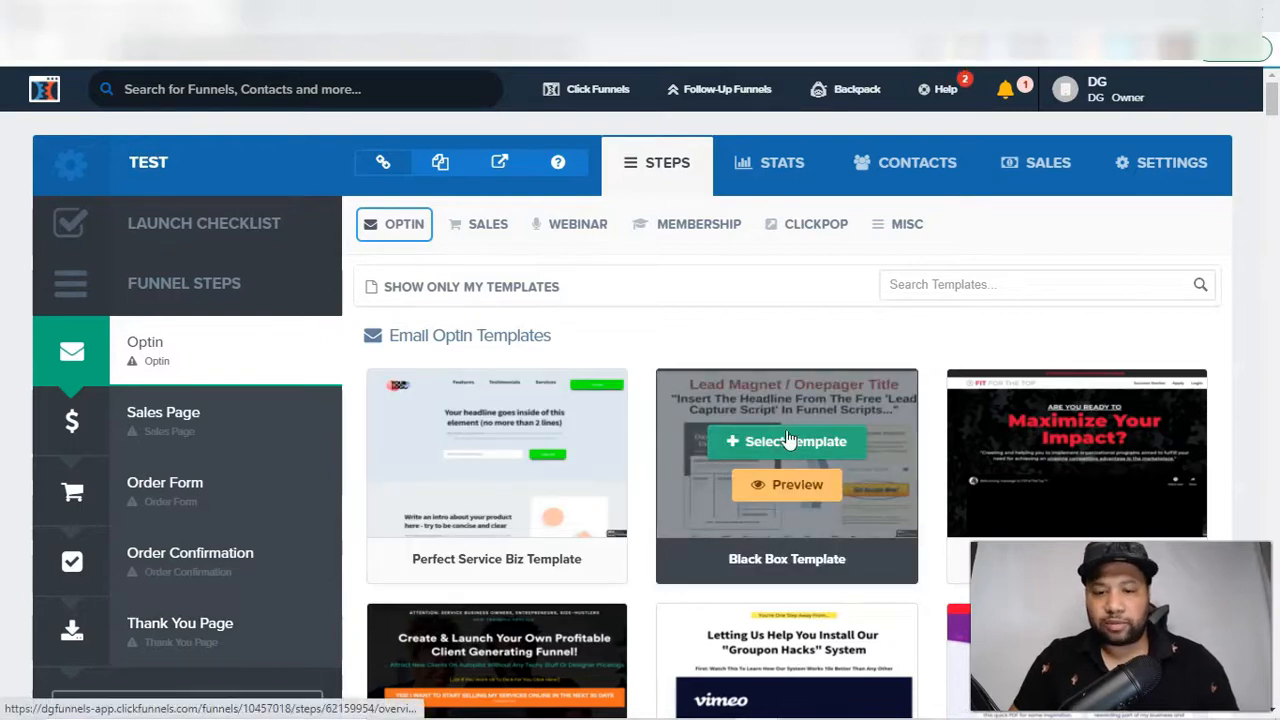
Apply the Black Box Template to the Optin step and open its page for editing
{"action": "left_click", "coordinate": [786, 444]}
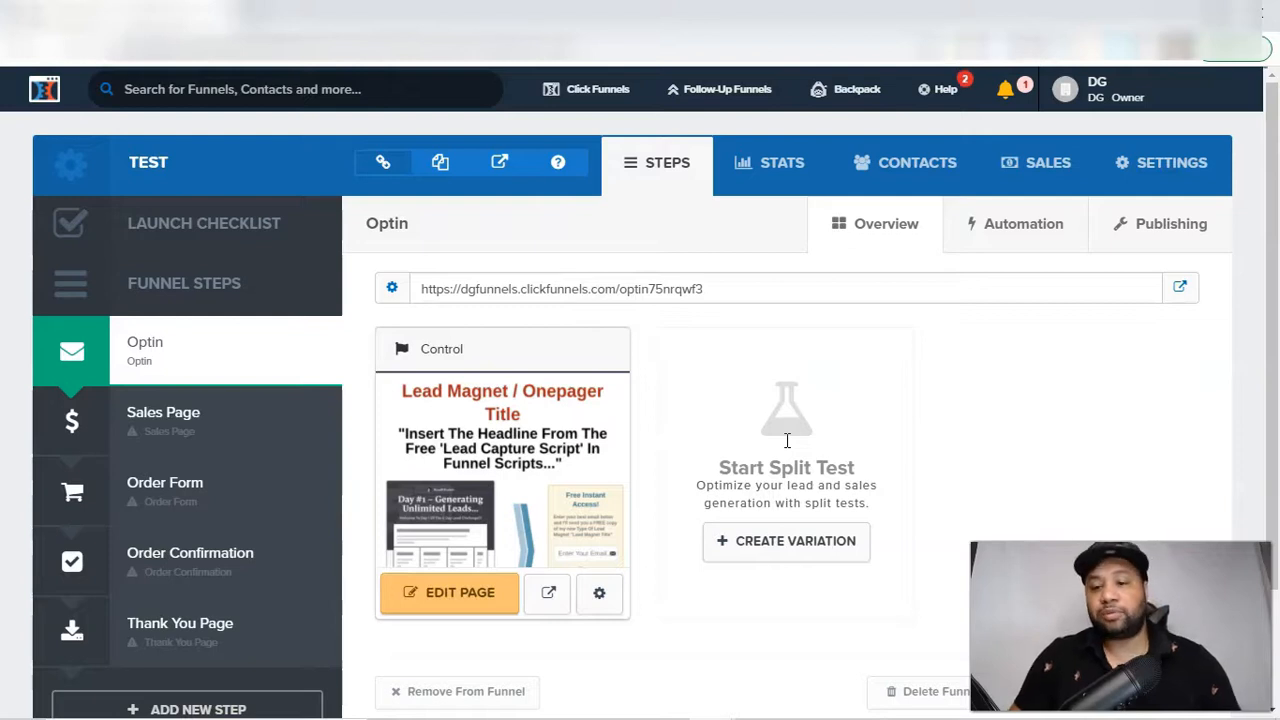
{"action": "left_click", "coordinate": [452, 606]}
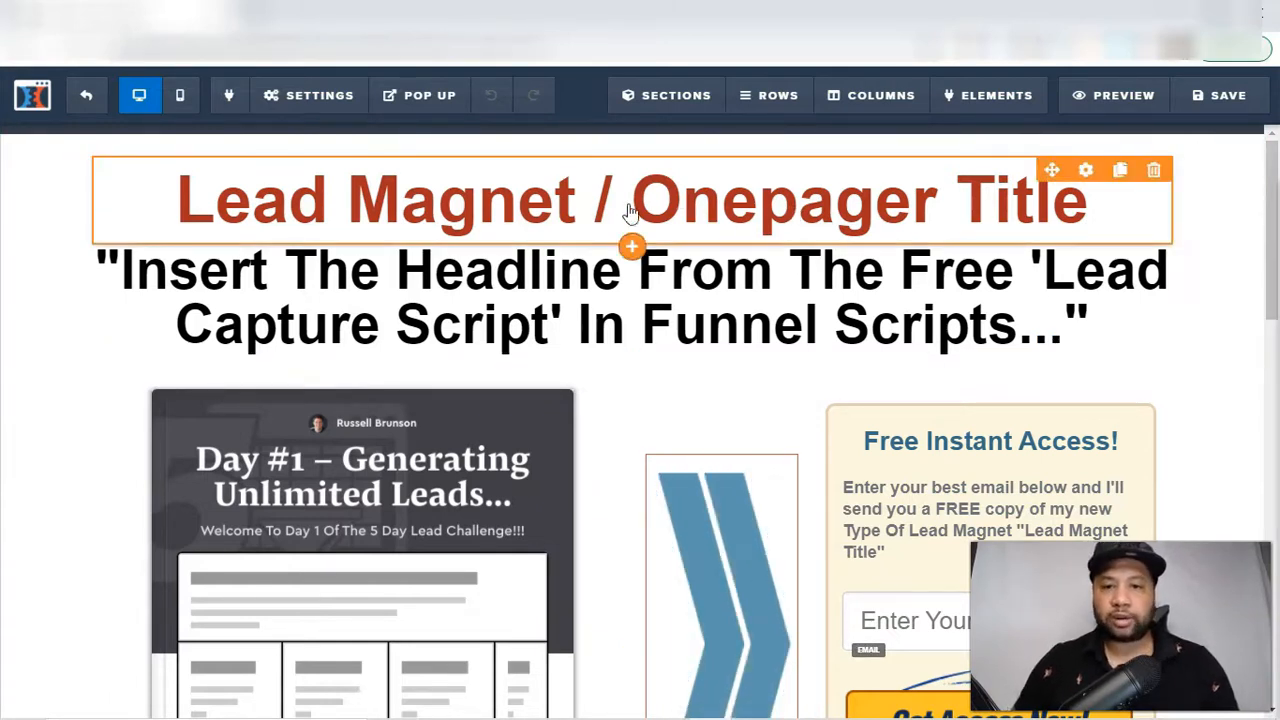
Replace the red "Lead Magnet / Onepager Title" text with "How To Build A Landing Page"
{"action": "double_click", "coordinate": [708, 206]}
{"action": "left_click", "coordinate": [757, 200]}
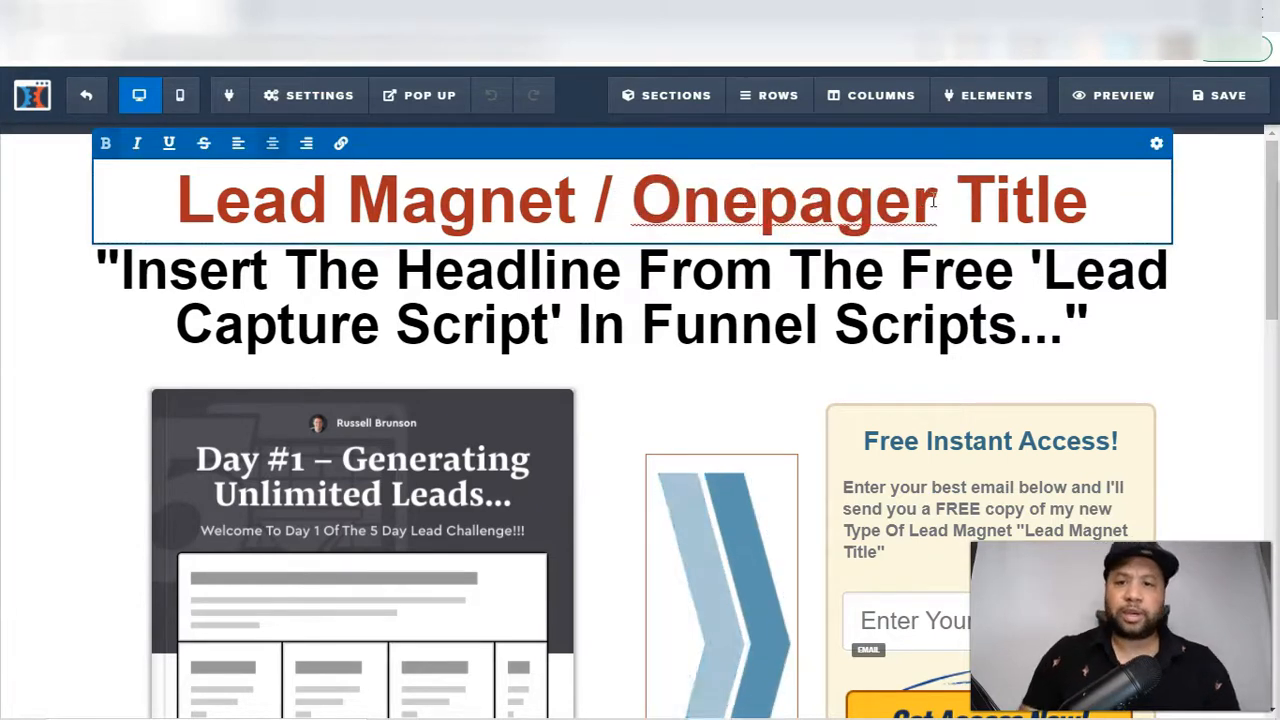
{"action": "left_click_drag", "start_coordinate": [1140, 200], "coordinate": [158, 167]}
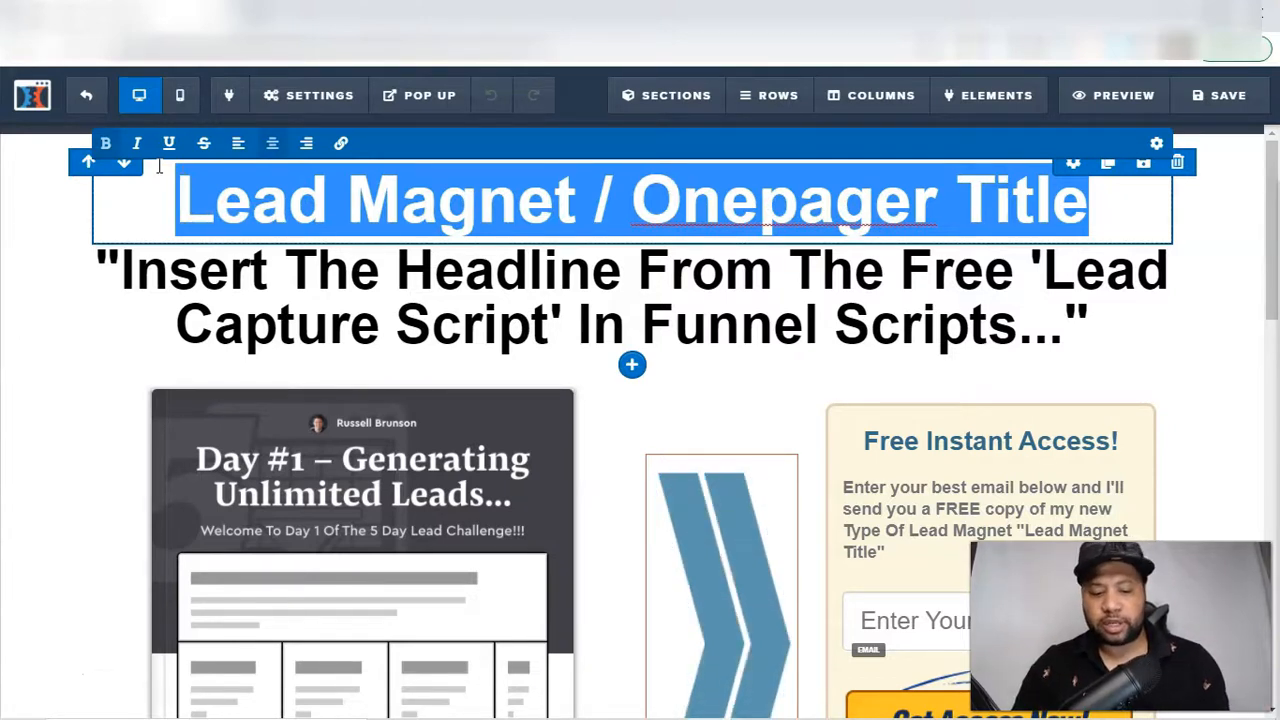
{"action": "type", "text": "H"}
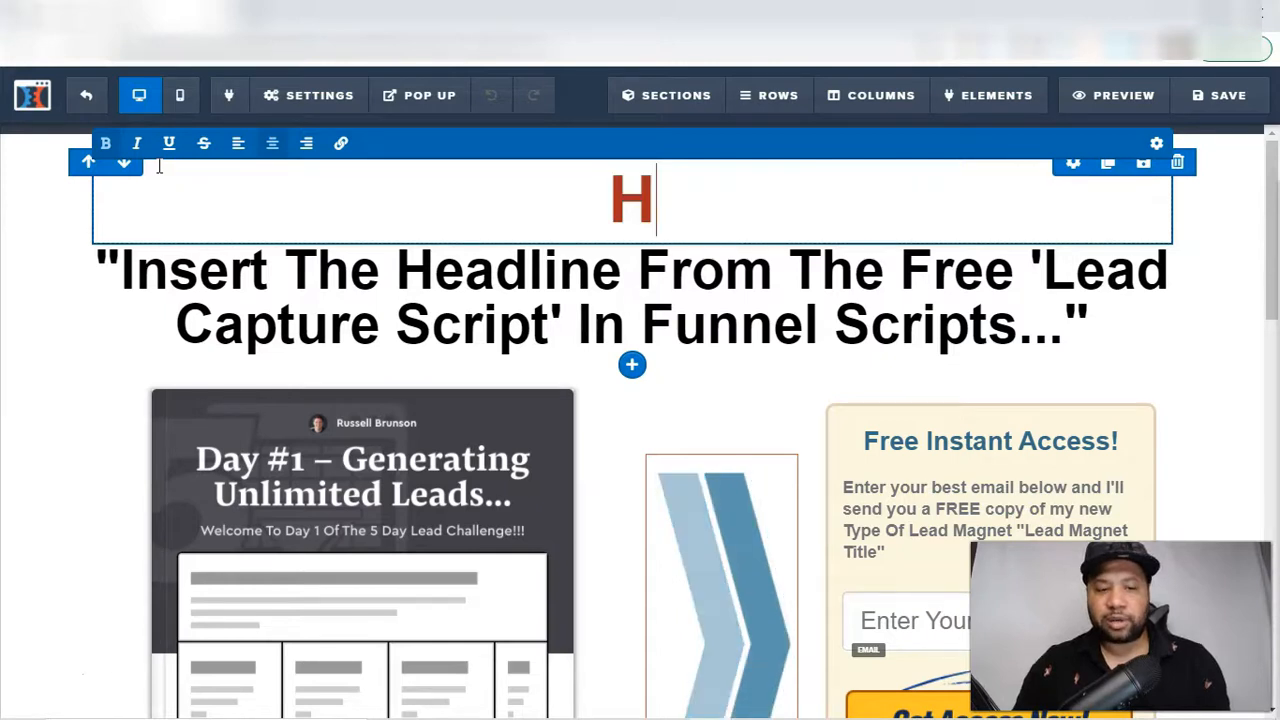
{"action": "type", "text": "ow To Bu"}
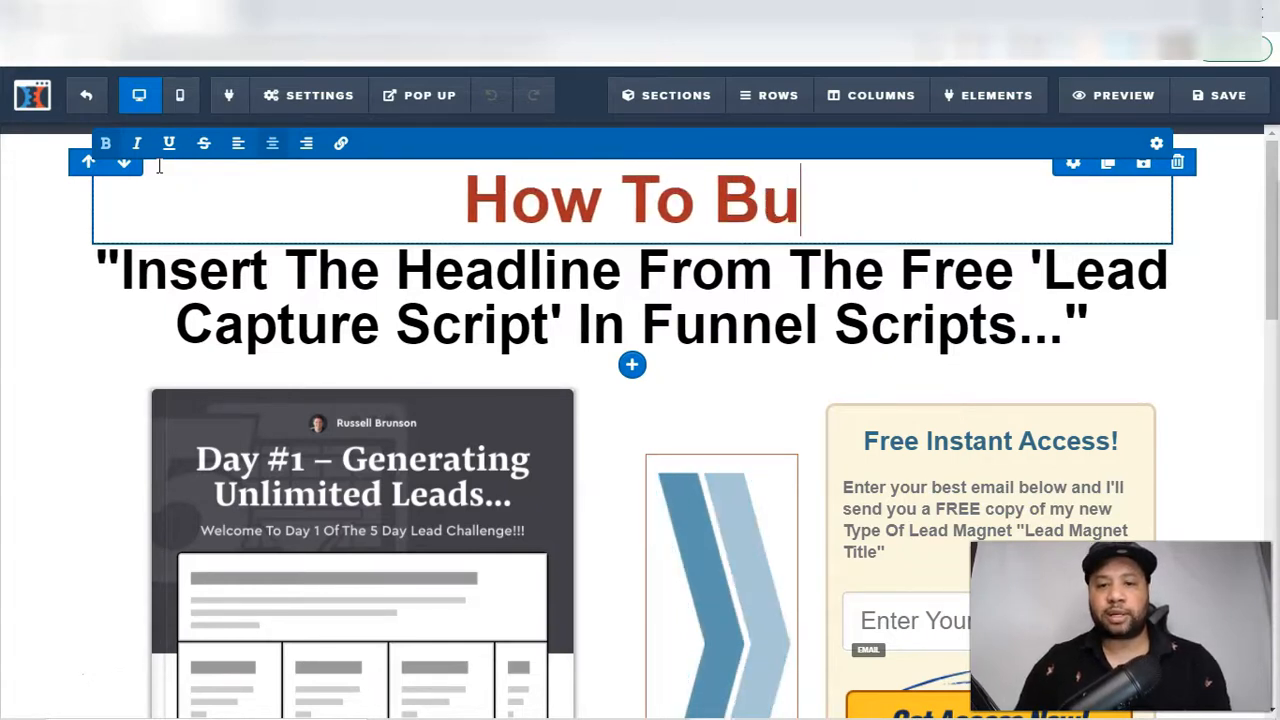
{"action": "type", "text": "ild A Landing Pge"}
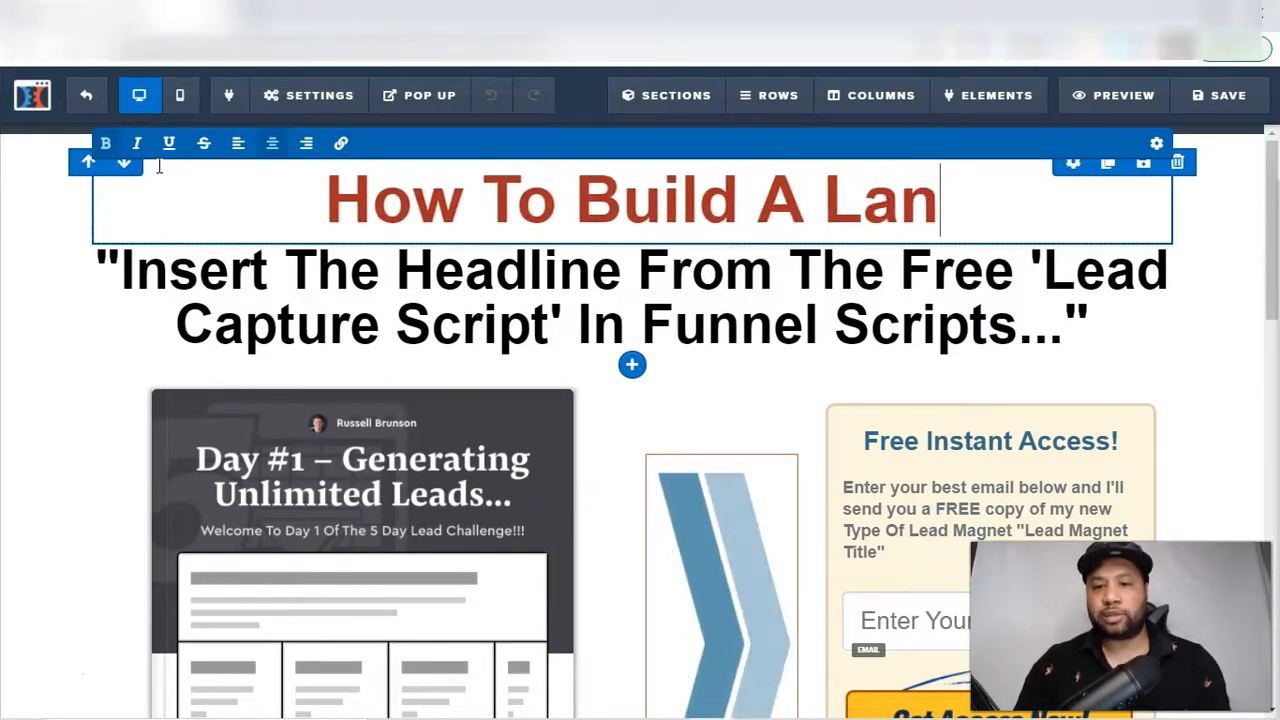
{"action": "key", "text": "BackSpace"}
{"action": "key", "text": "BackSpace"}
{"action": "type", "text": "age"}
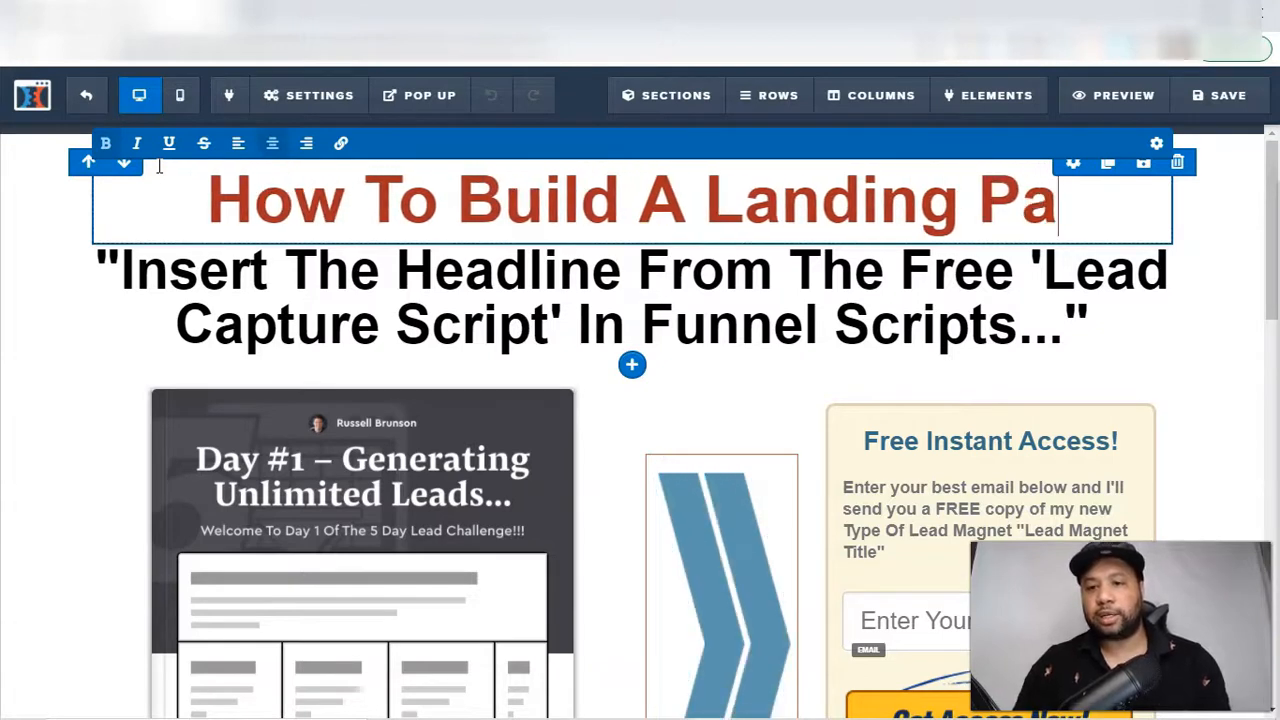
Replace the black headline placeholder under the main title with "10 Best Conversion Tips Of The Year"
{"action": "left_click", "coordinate": [414, 256]}
{"action": "triple_click", "coordinate": [420, 277]}
{"action": "type", "text": "10"}
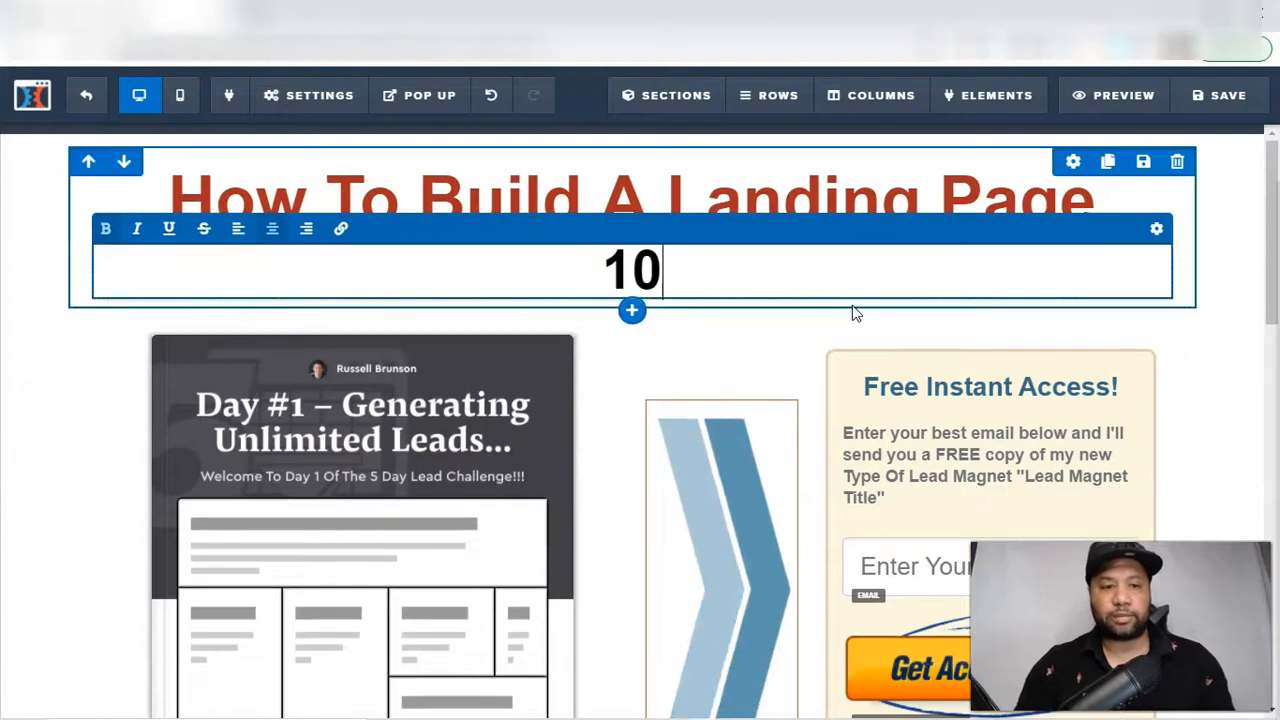
{"action": "type", "text": " Best Conver"}
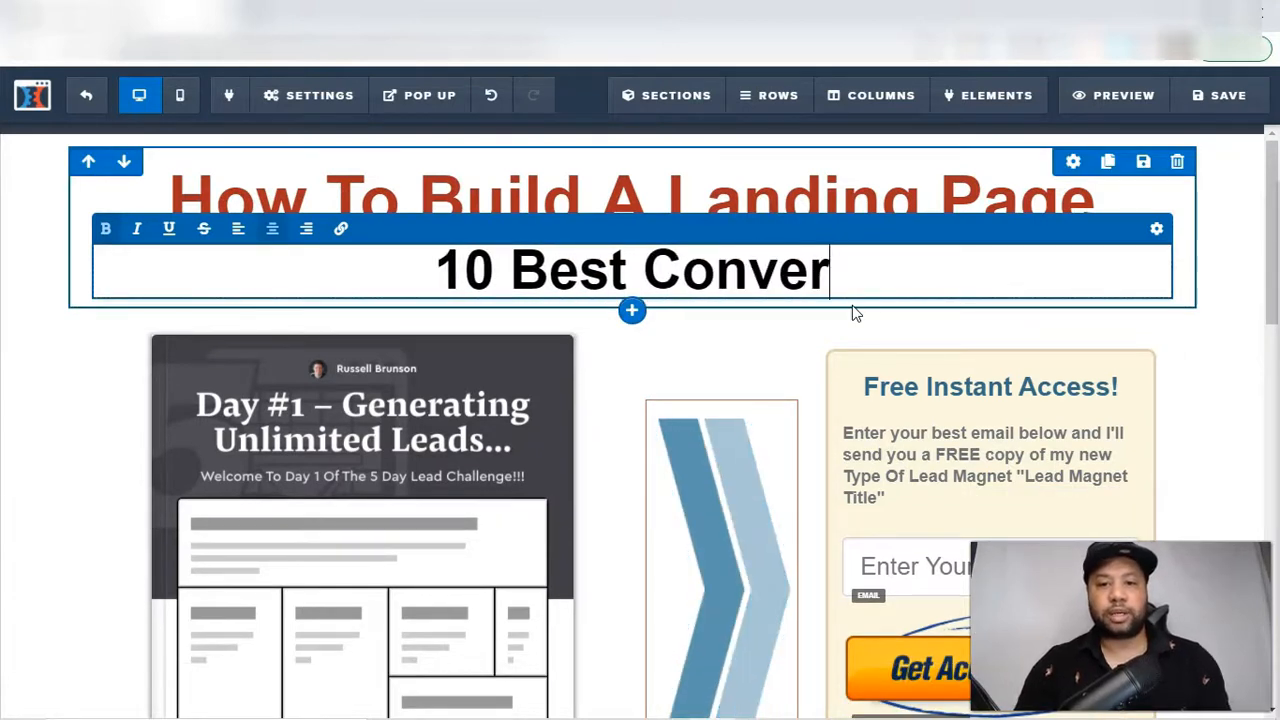
{"action": "type", "text": "sion Tips Of The Year"}
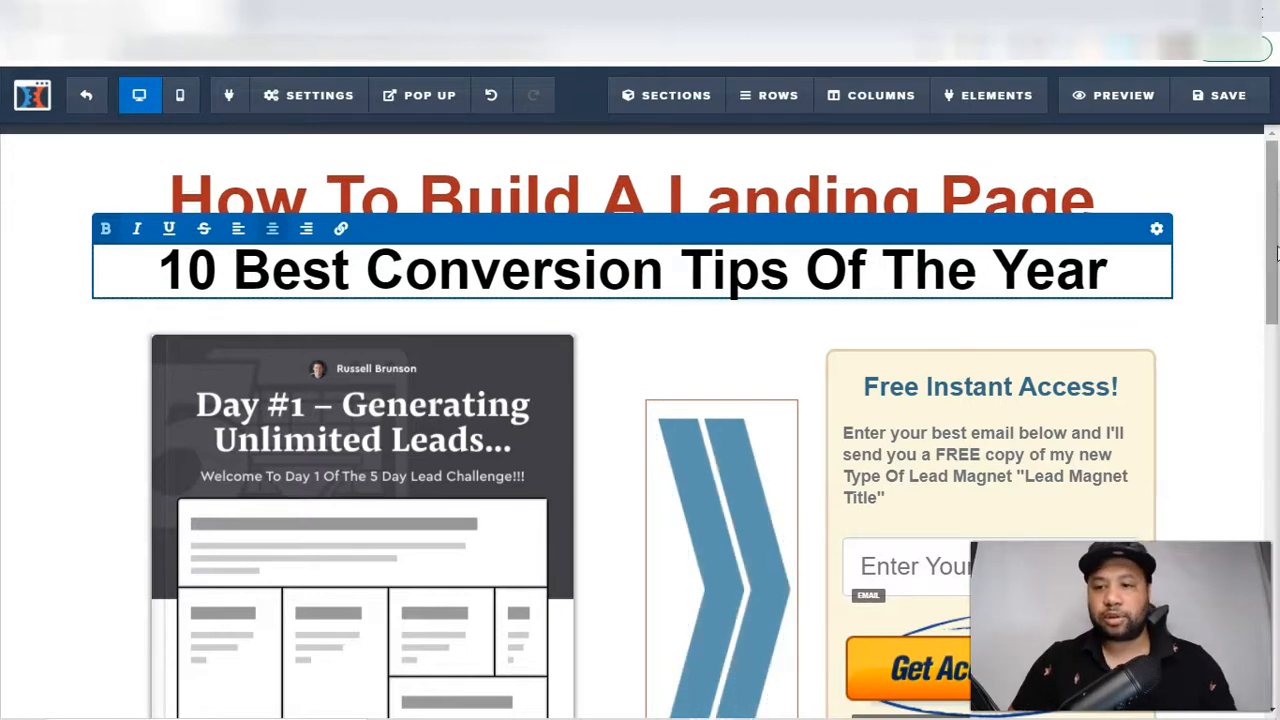
{"action": "left_click_drag", "start_coordinate": [1271, 259], "coordinate": [1272, 232]}
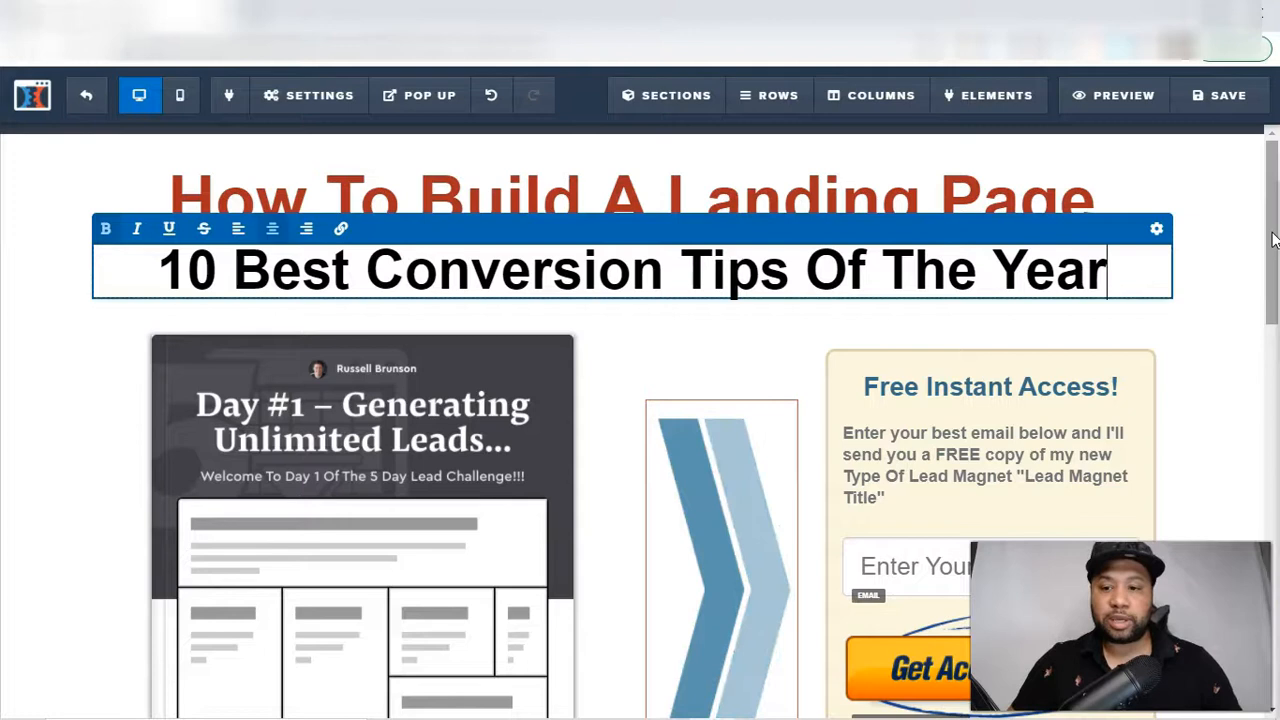
{"action": "left_click", "coordinate": [1240, 208]}
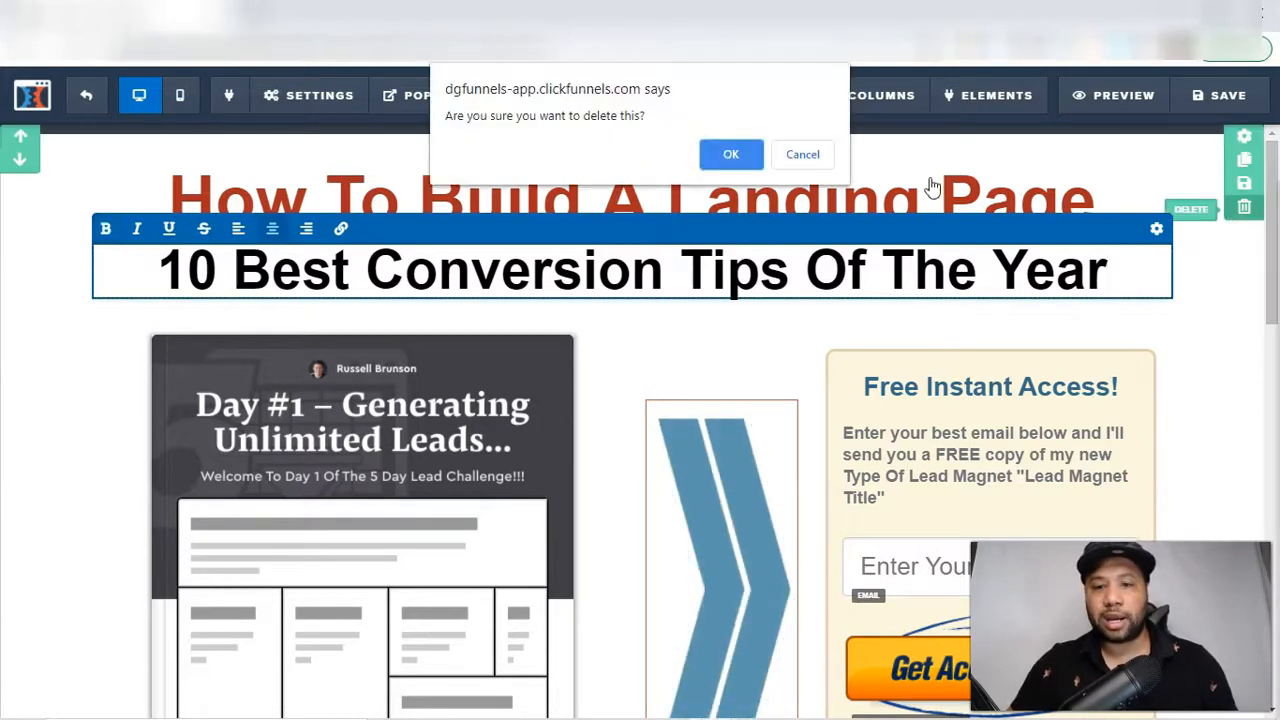
{"action": "left_click", "coordinate": [802, 155]}
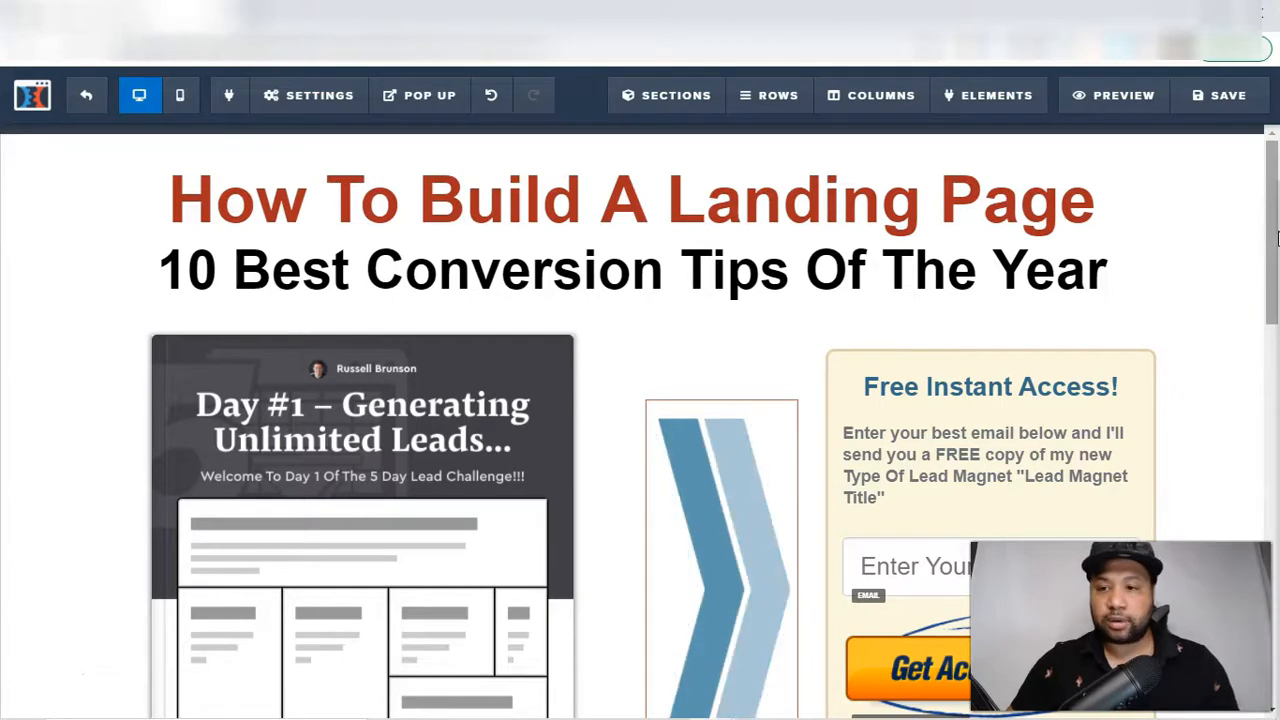
Review the rest of the page, from the lead magnet image and email form to the second headline section and its bullet list
{"action": "left_click_drag", "start_coordinate": [1277, 234], "coordinate": [1278, 290]}
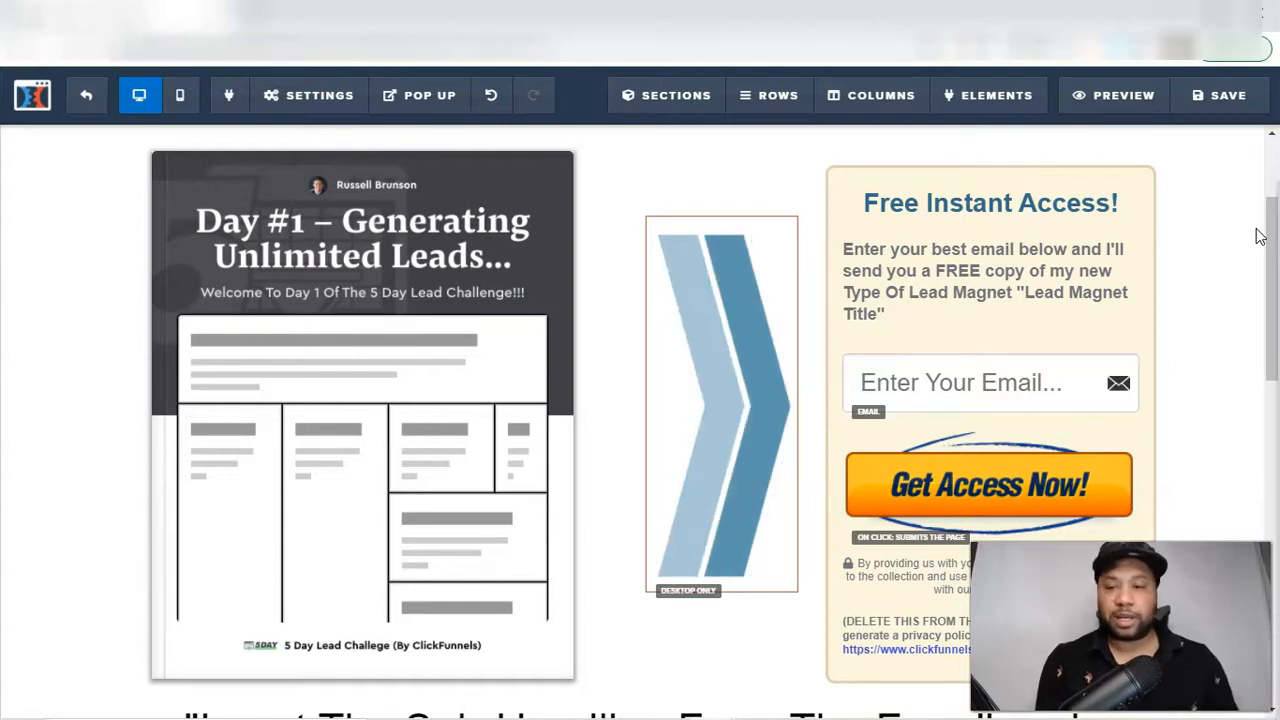
{"action": "left_click_drag", "start_coordinate": [1274, 238], "coordinate": [1276, 486]}
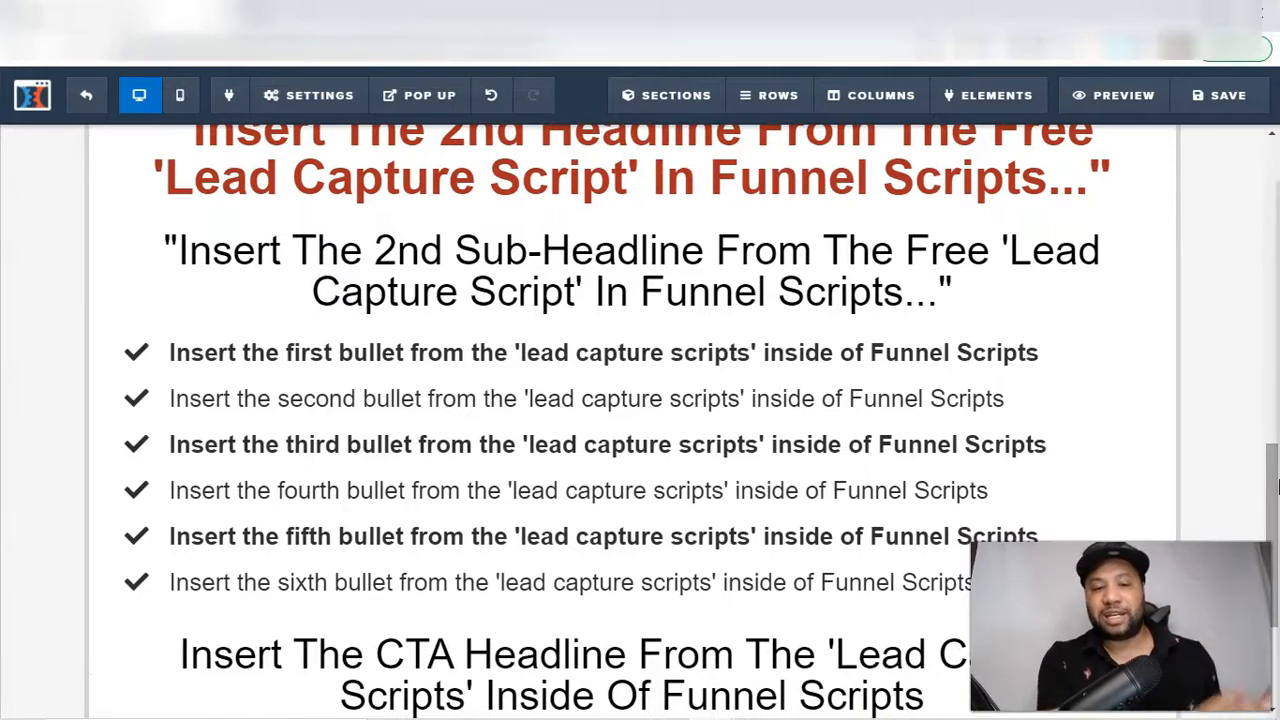
{"action": "left_click_drag", "start_coordinate": [1276, 486], "coordinate": [1276, 380]}
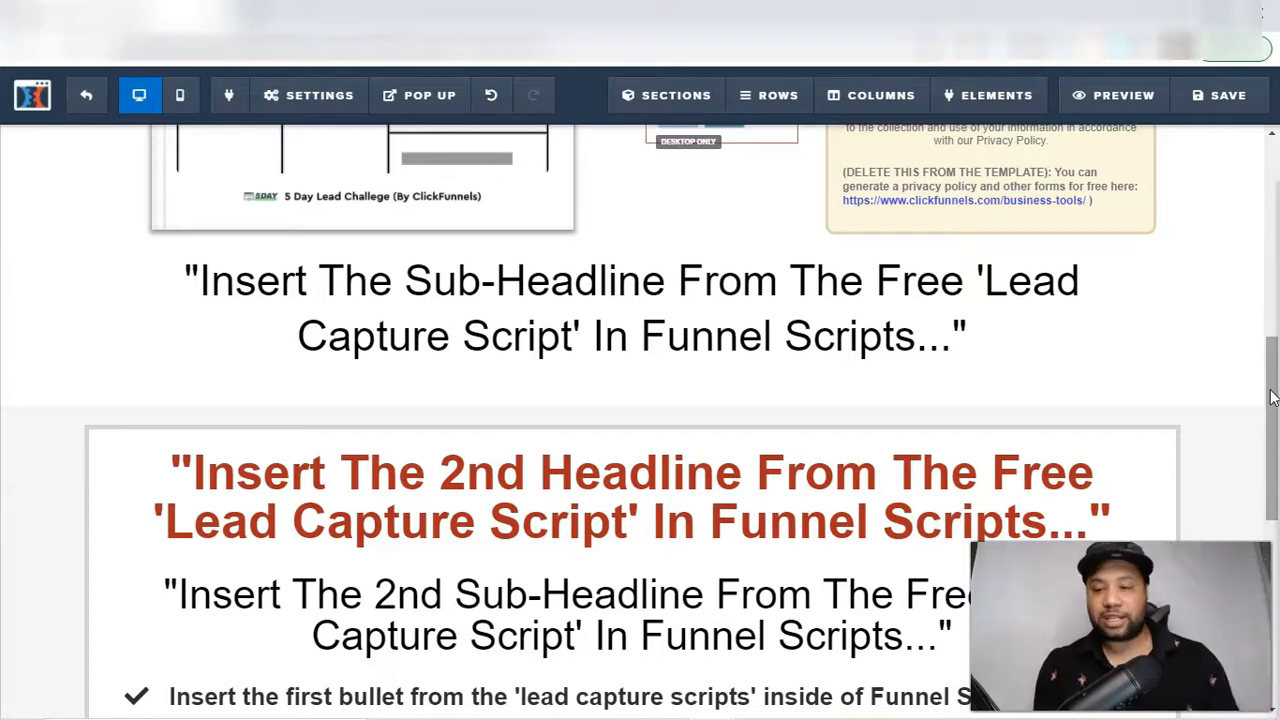
{"action": "scroll", "coordinate": [1272, 398], "scroll_direction": "down", "scroll_amount": 1}
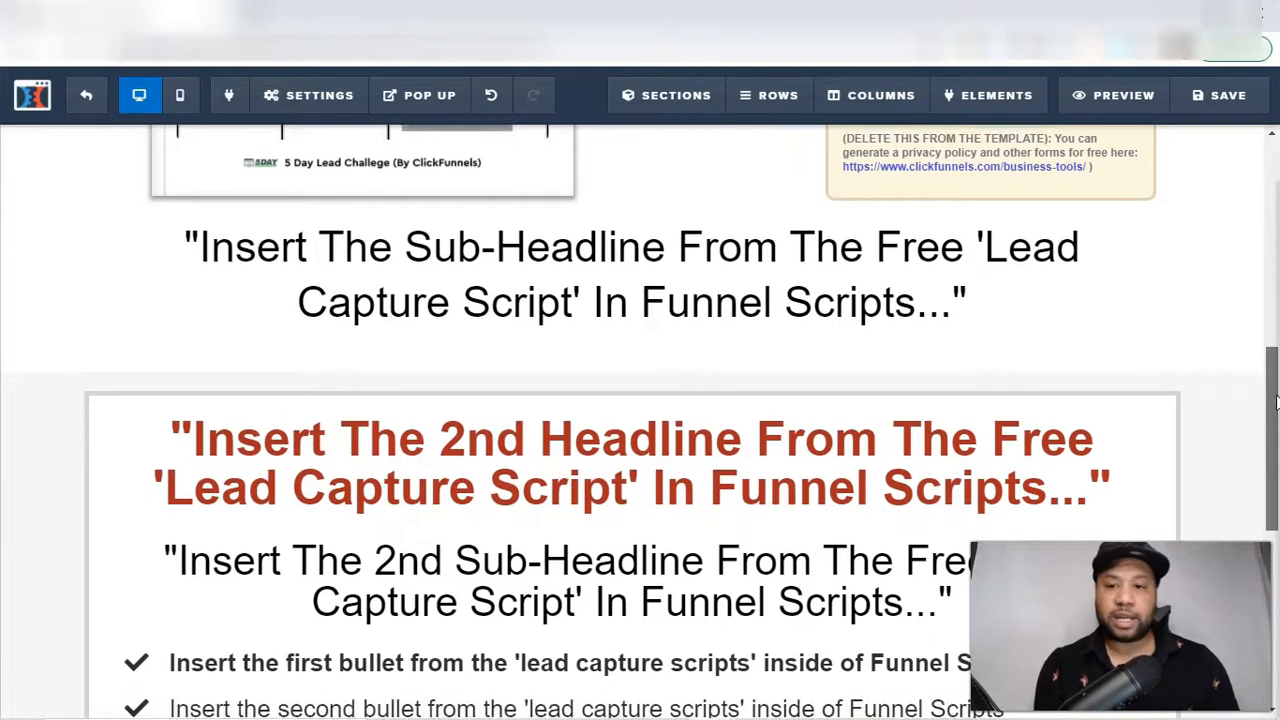
{"action": "scroll", "coordinate": [1274, 400], "scroll_direction": "down", "scroll_amount": 1}
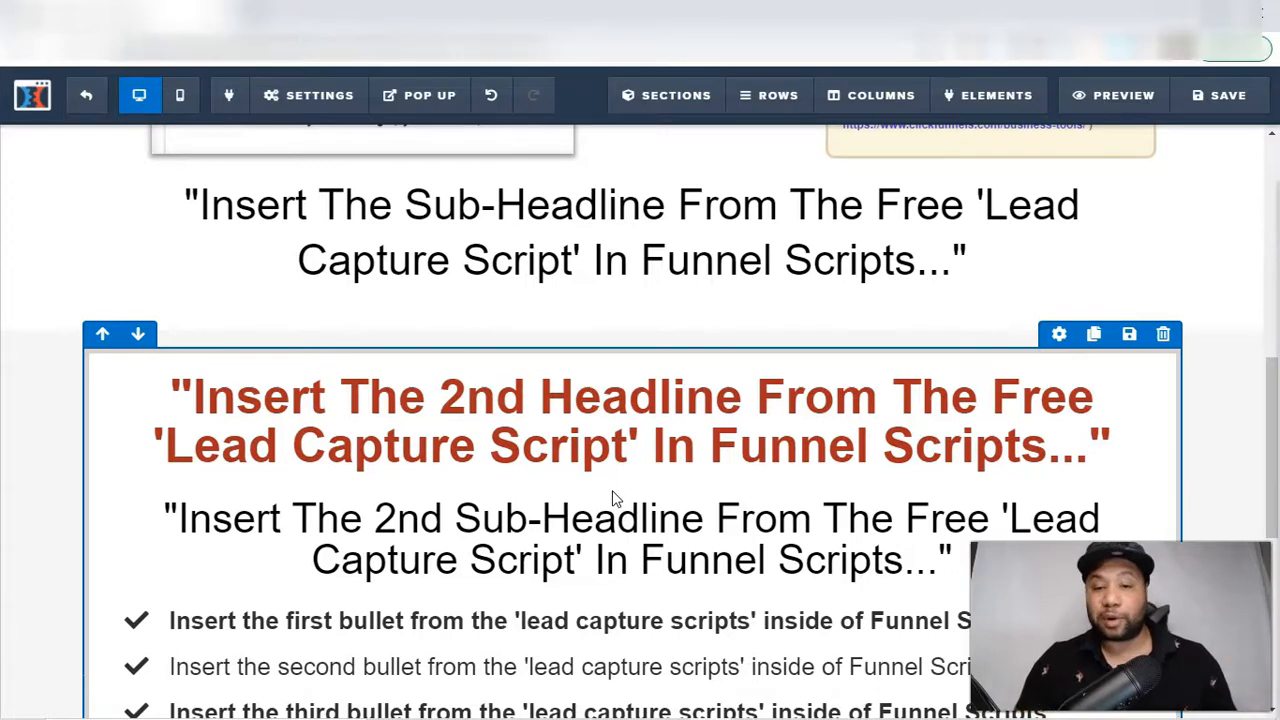
{"action": "left_click_drag", "start_coordinate": [1275, 432], "coordinate": [1275, 527]}
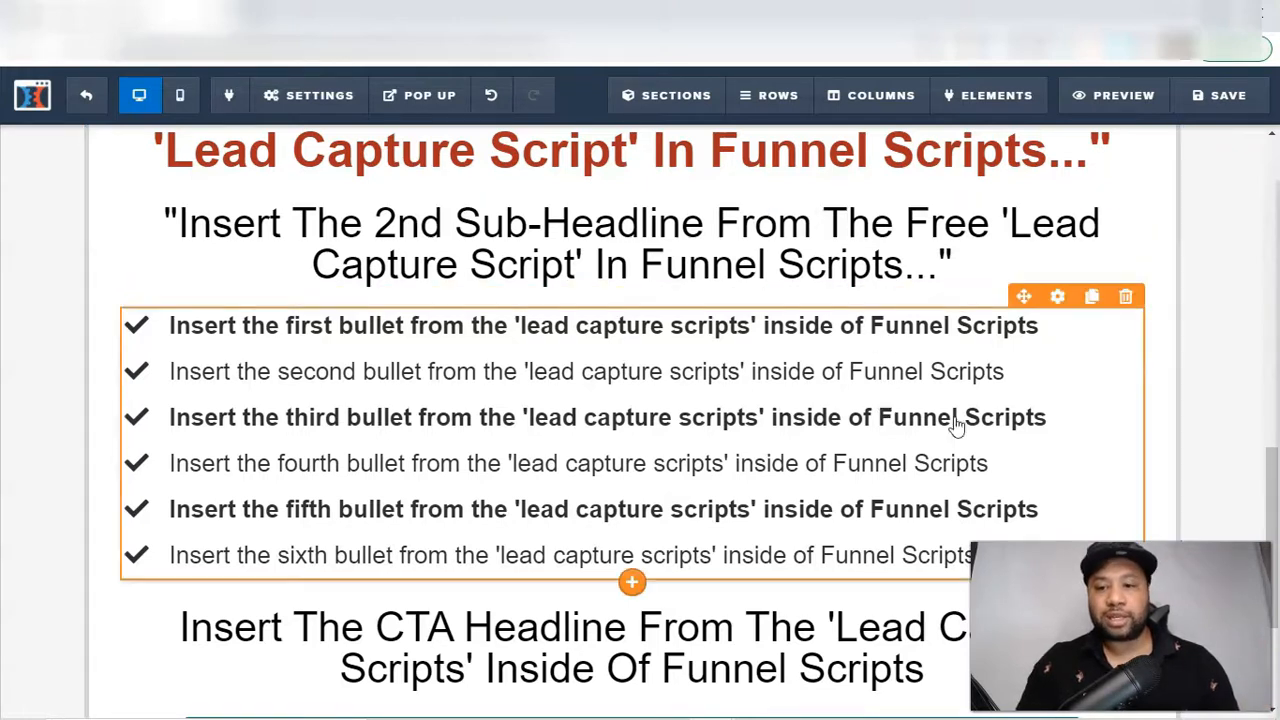
{"action": "left_click_drag", "start_coordinate": [1272, 482], "coordinate": [1258, 416]}
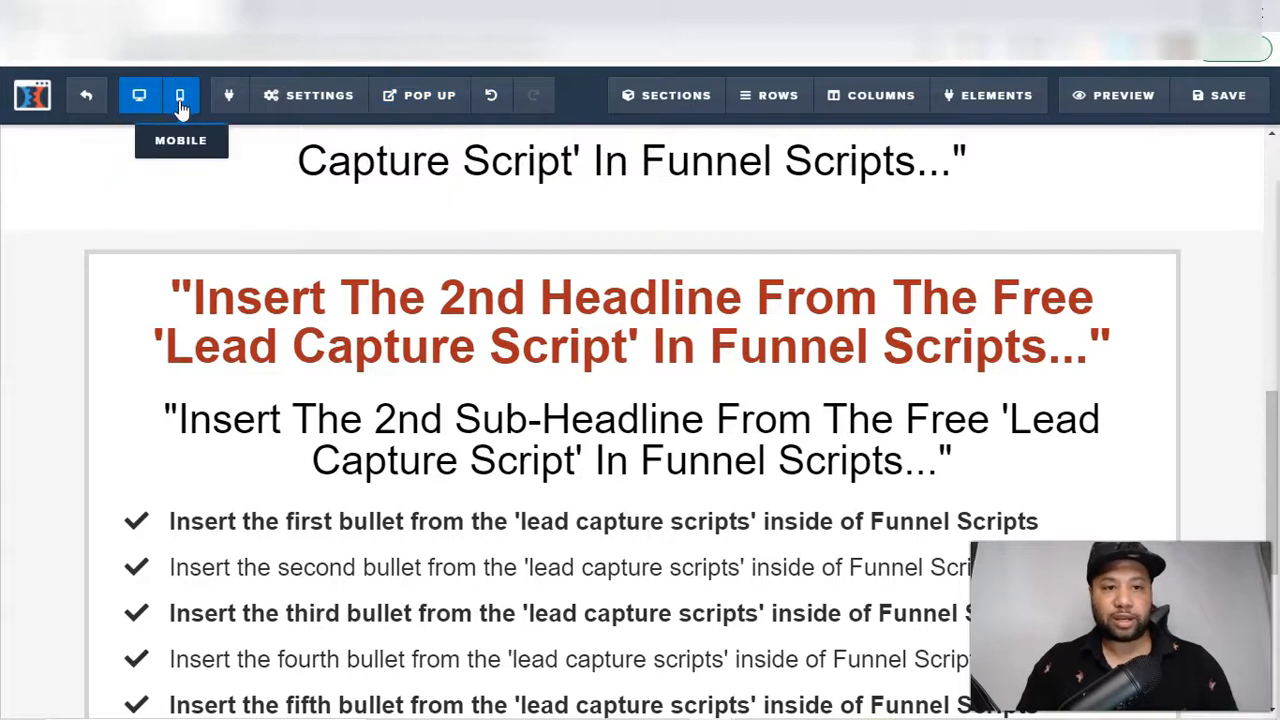
Check how the page looks in the mobile view and return to the desktop view
{"action": "left_click", "coordinate": [180, 100]}
{"action": "left_click_drag", "start_coordinate": [808, 360], "coordinate": [857, 391]}
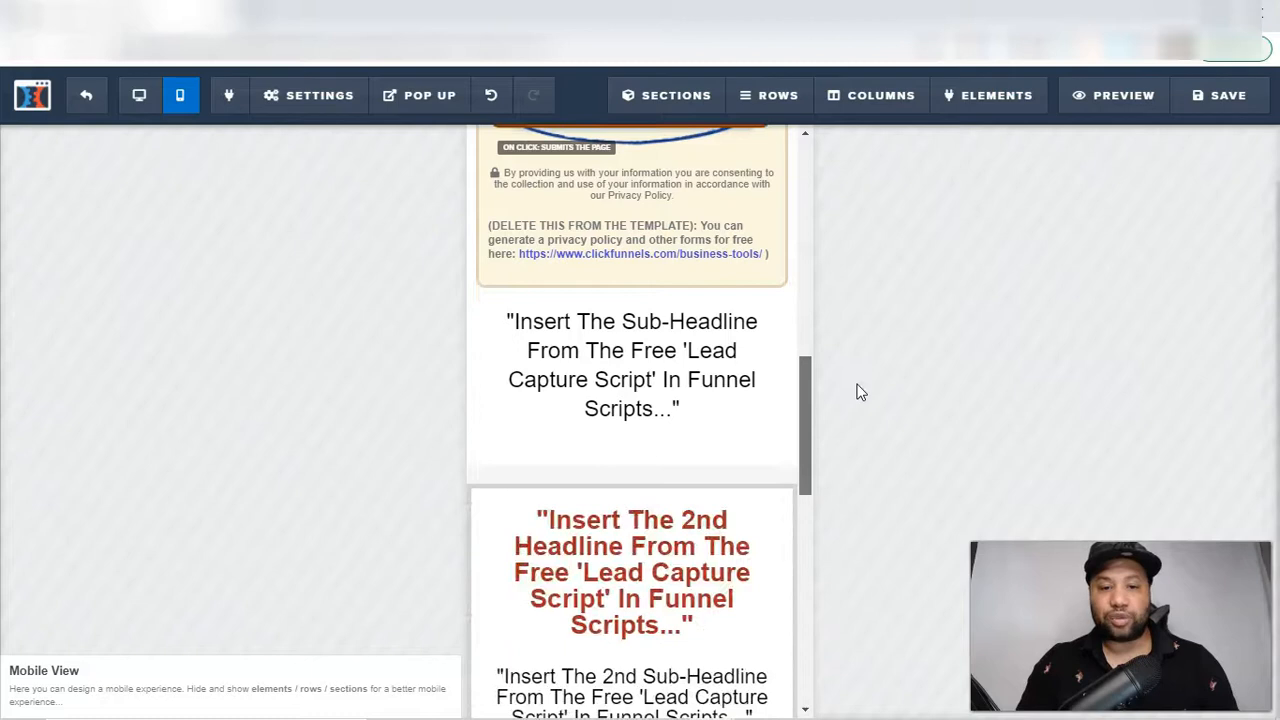
{"action": "left_click", "coordinate": [139, 100]}
Replace the sub-headline placeholder below the lead magnet image and email form with "Have An Amazing Offer"
{"action": "left_click_drag", "start_coordinate": [1273, 460], "coordinate": [1274, 385]}
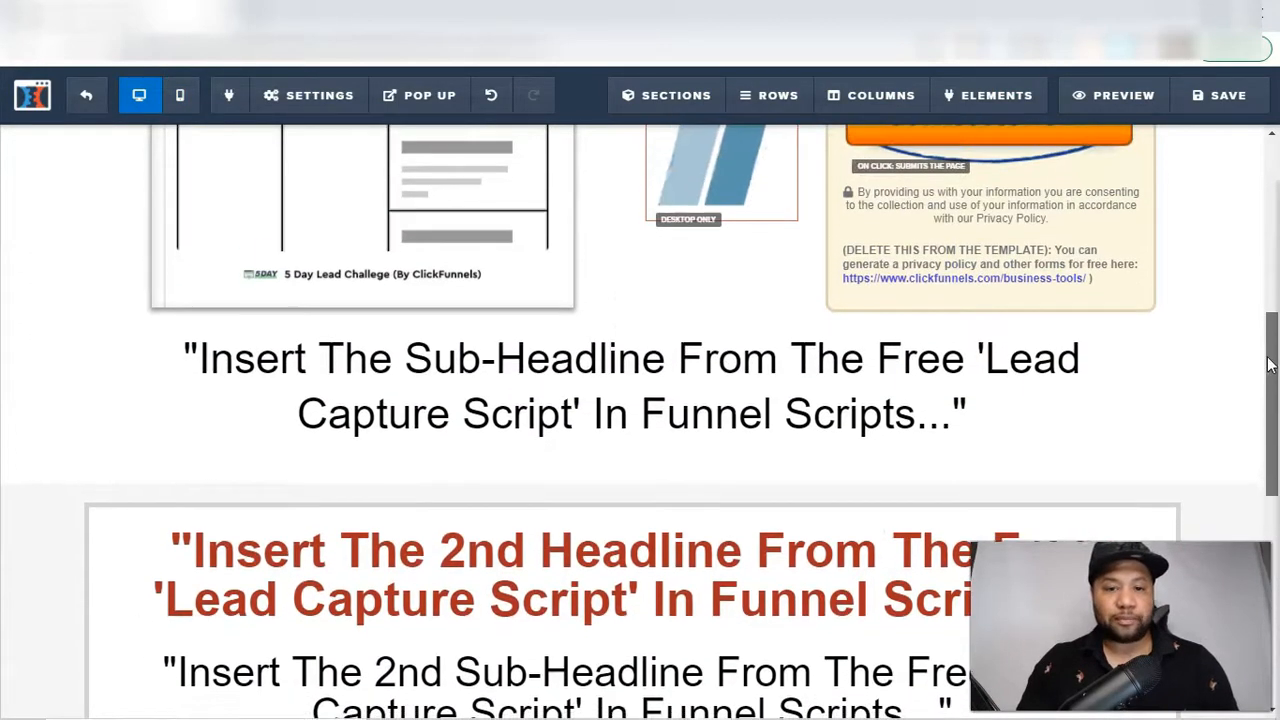
{"action": "left_click", "coordinate": [879, 372]}
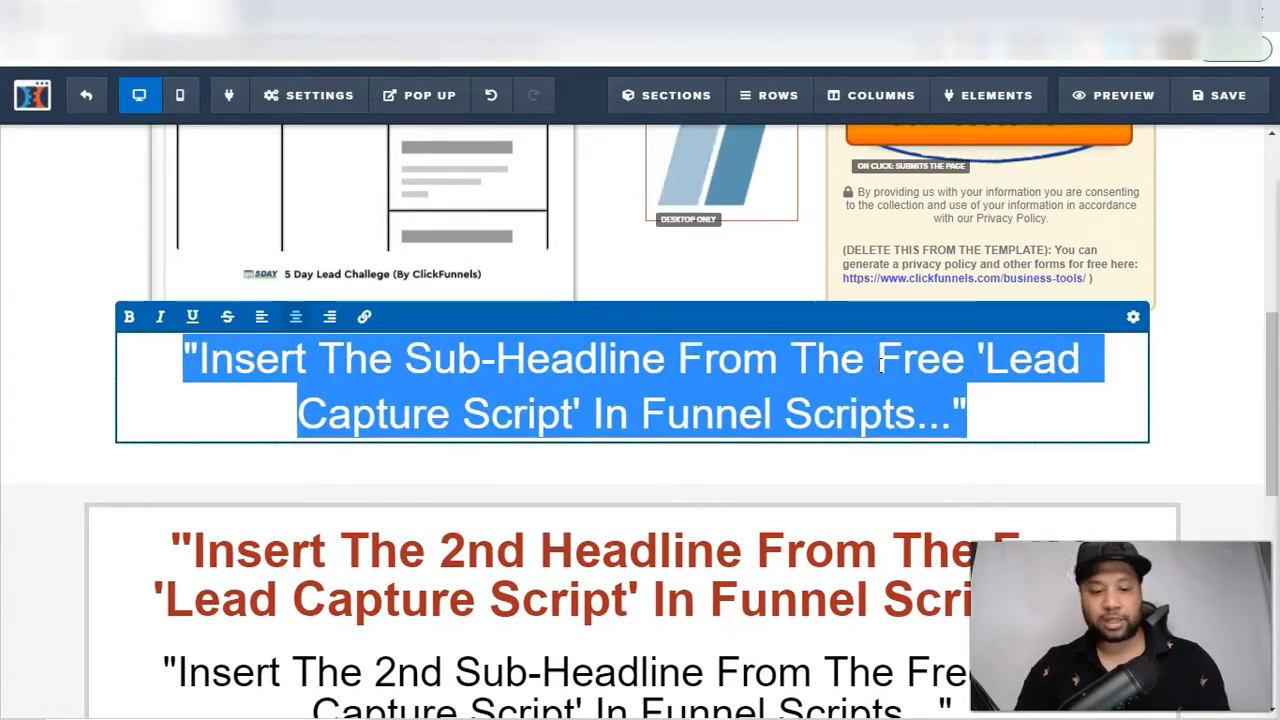
{"action": "type", "text": "Have a"}
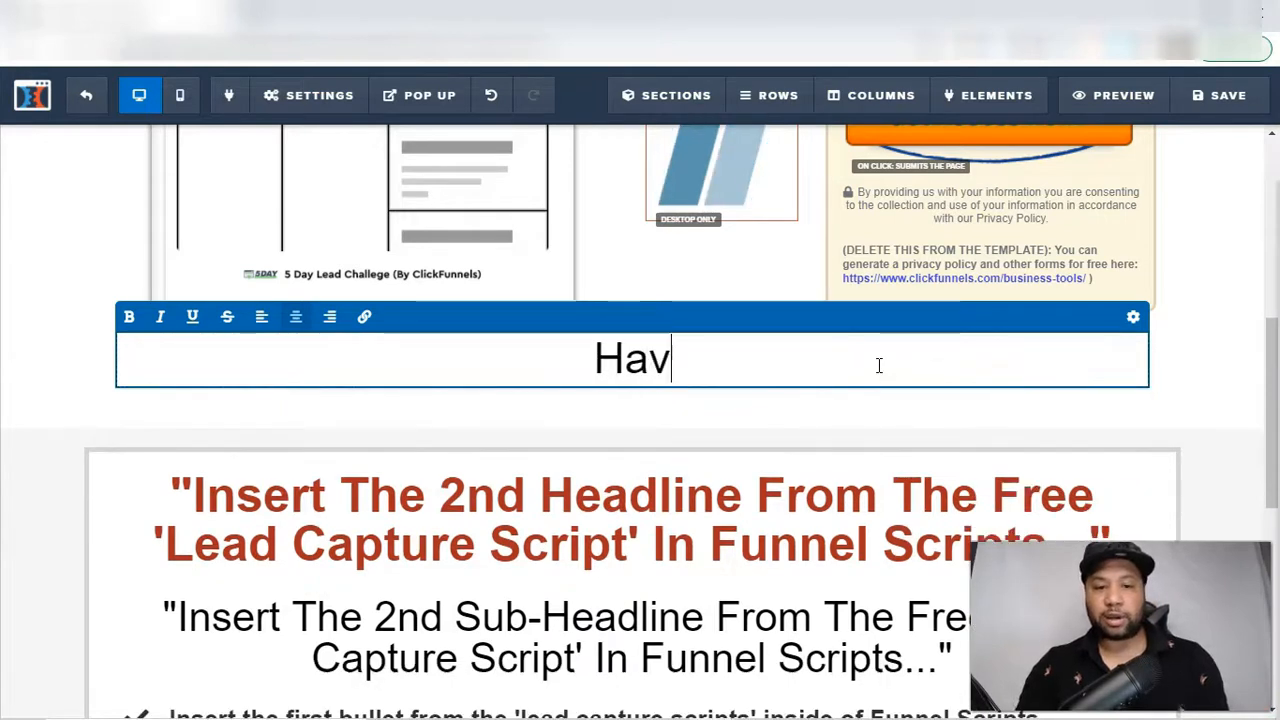
{"action": "key", "text": "BackSpace"}
{"action": "key", "text": "BackSpace"}
{"action": "type", "text": "A"}
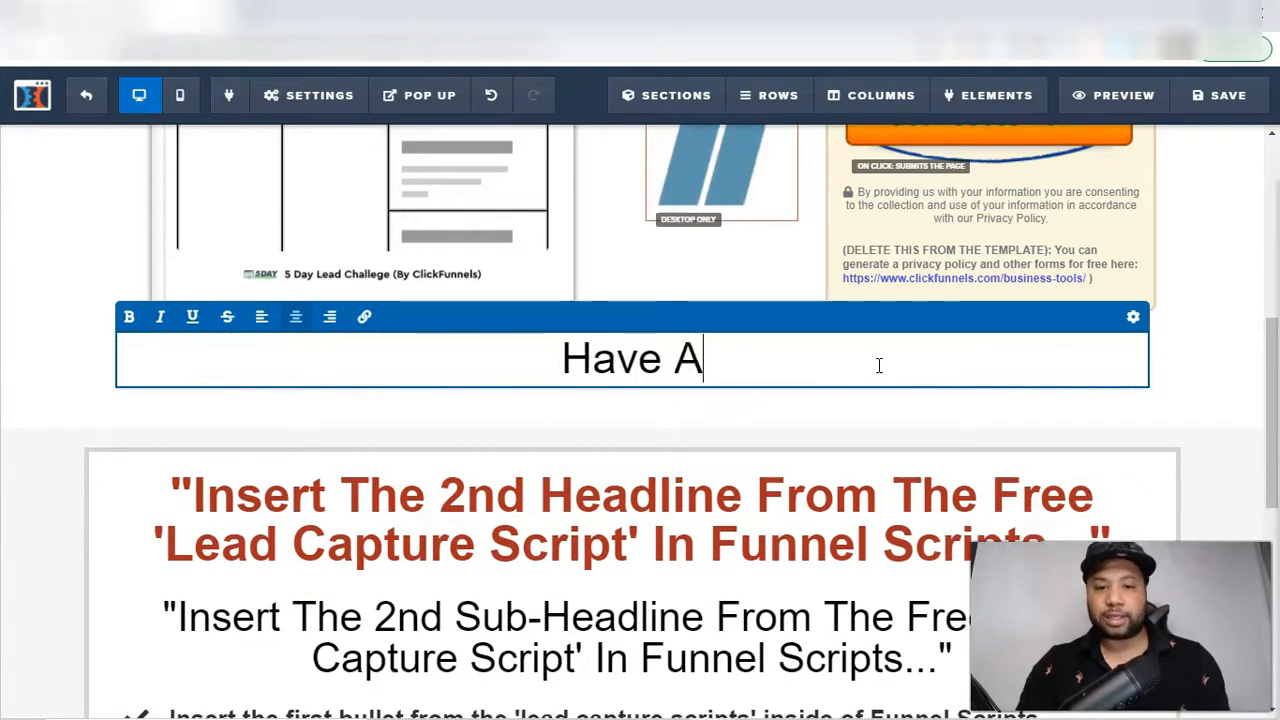
{"action": "type", "text": "n Amazin"}
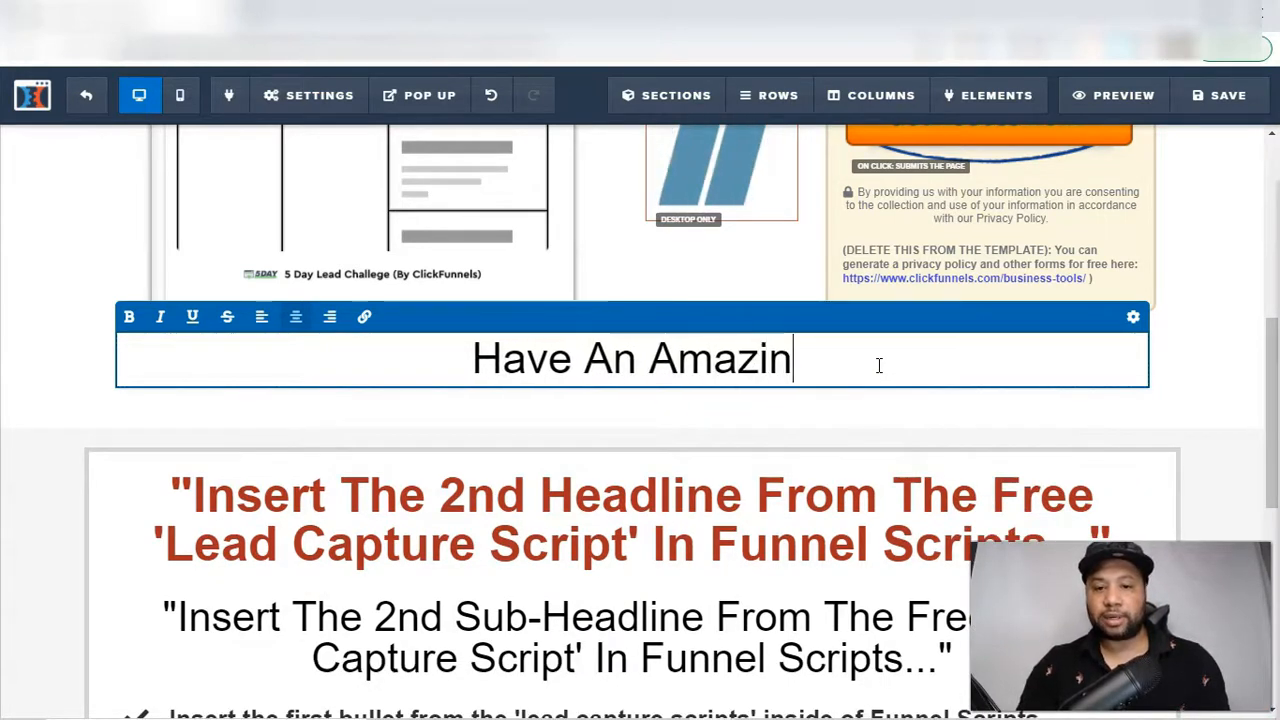
{"action": "type", "text": "g Offer"}
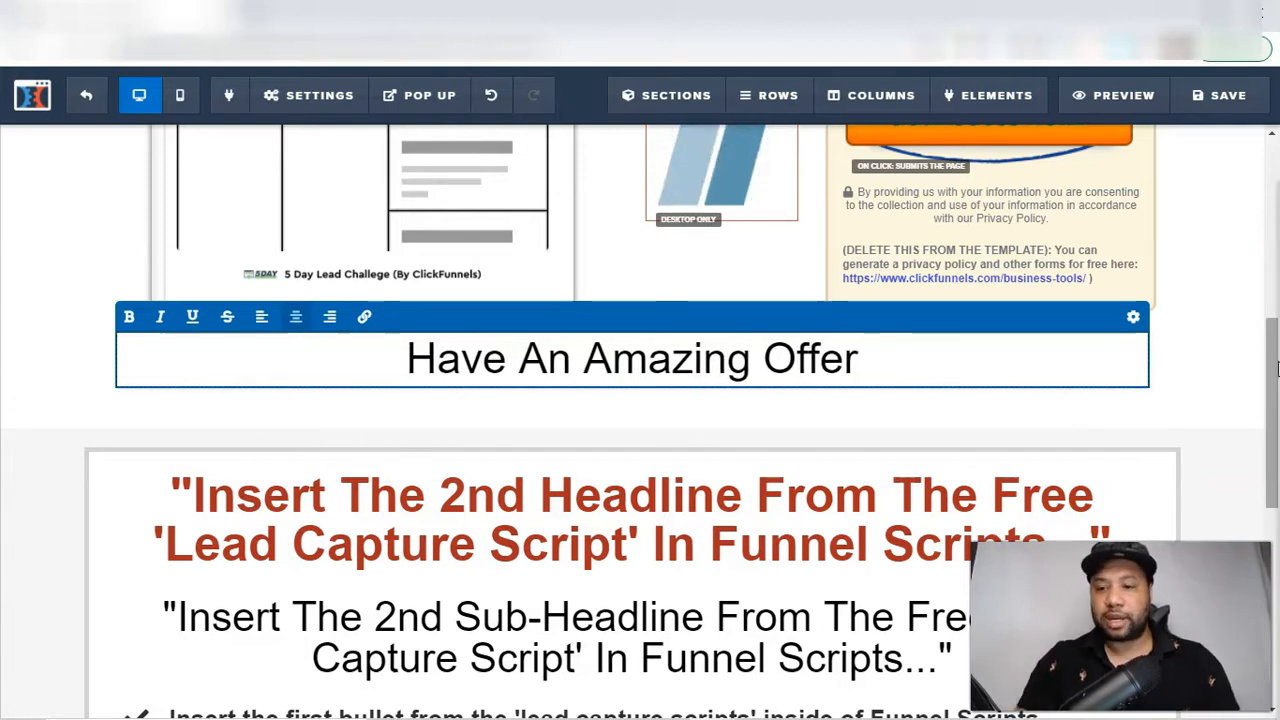
Replace the red 2nd headline placeholder in the bordered section with "Colors!"
{"action": "left_click_drag", "start_coordinate": [1273, 413], "coordinate": [1276, 468]}
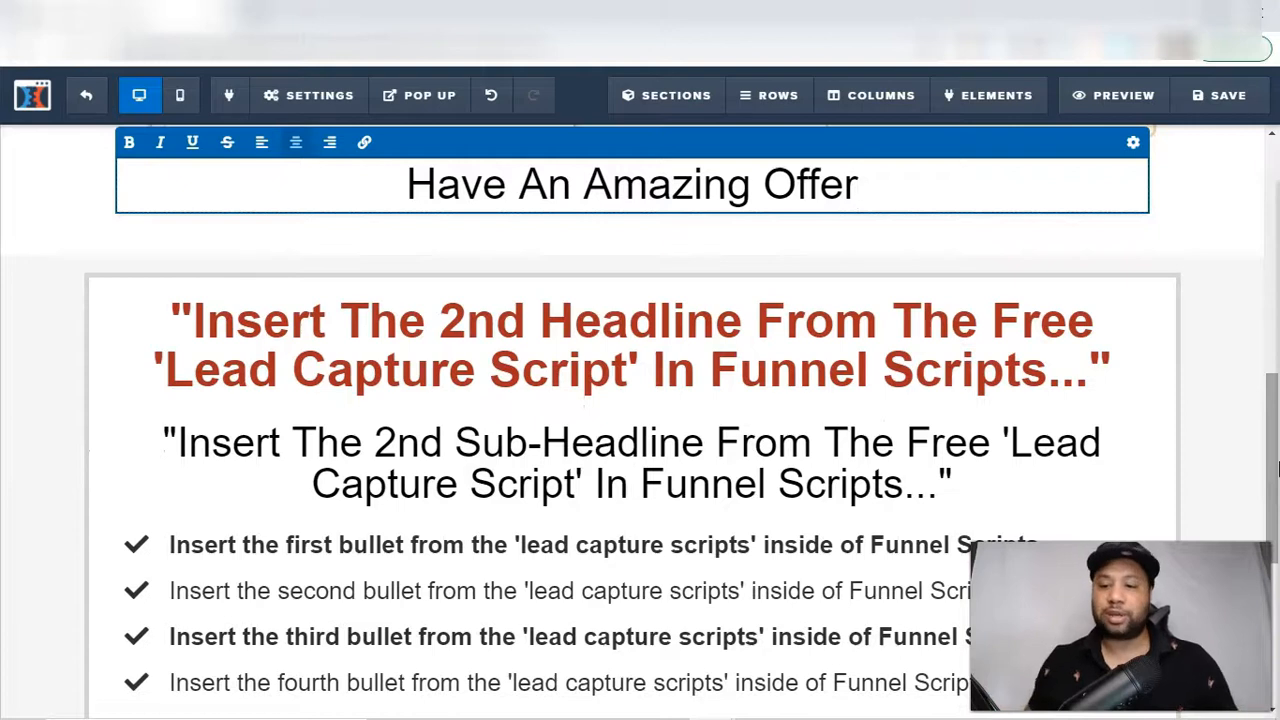
{"action": "left_click", "coordinate": [800, 328]}
{"action": "left_click", "coordinate": [858, 345]}
{"action": "triple_click", "coordinate": [858, 345]}
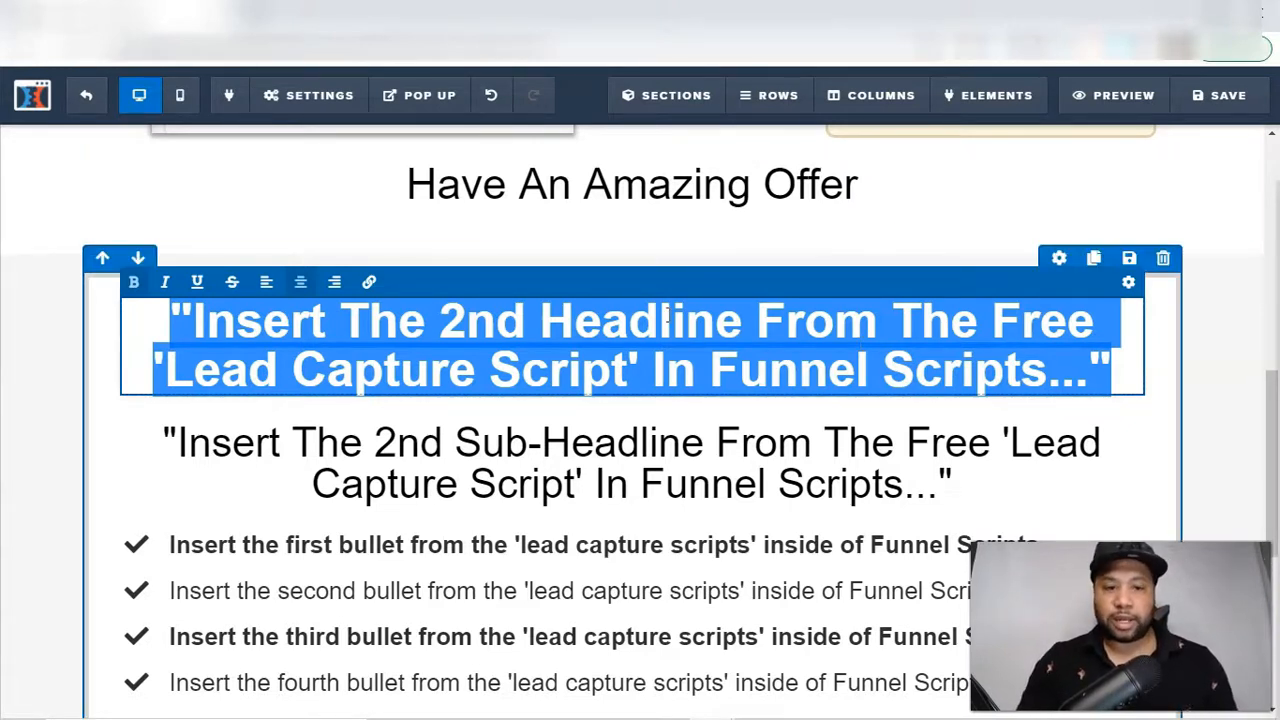
{"action": "type", "text": "Col"}
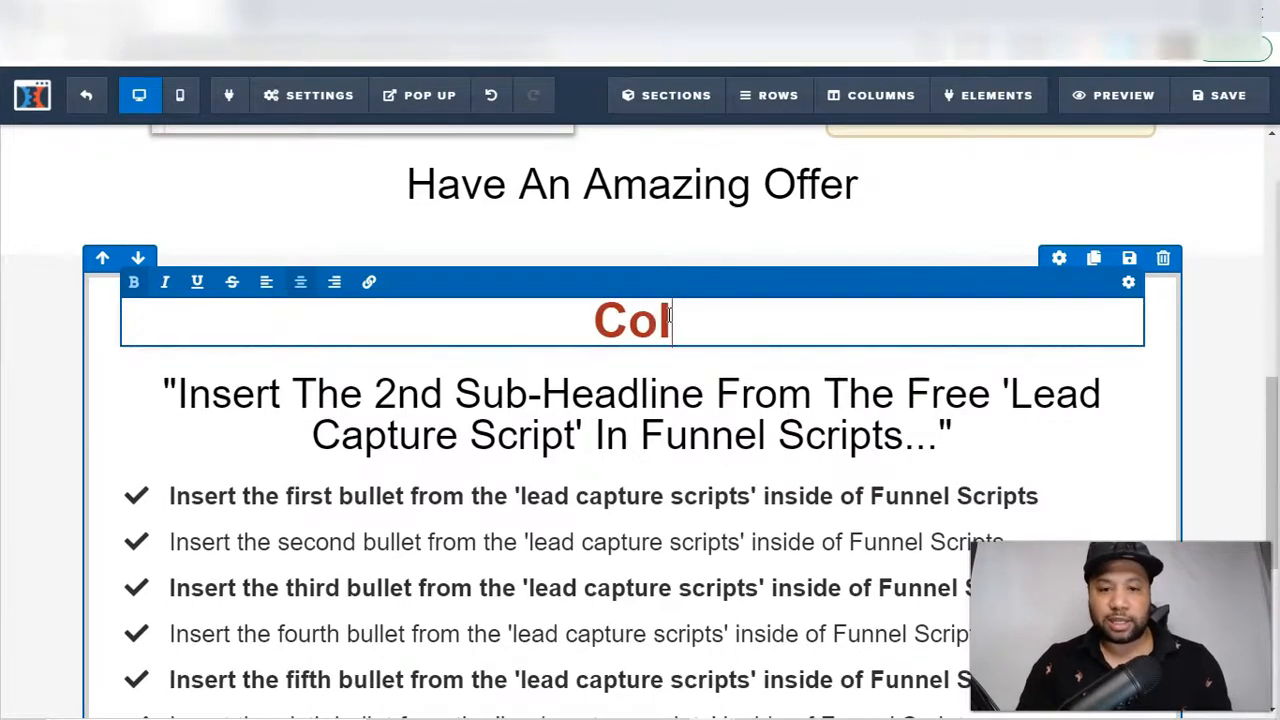
{"action": "type", "text": "ors!"}
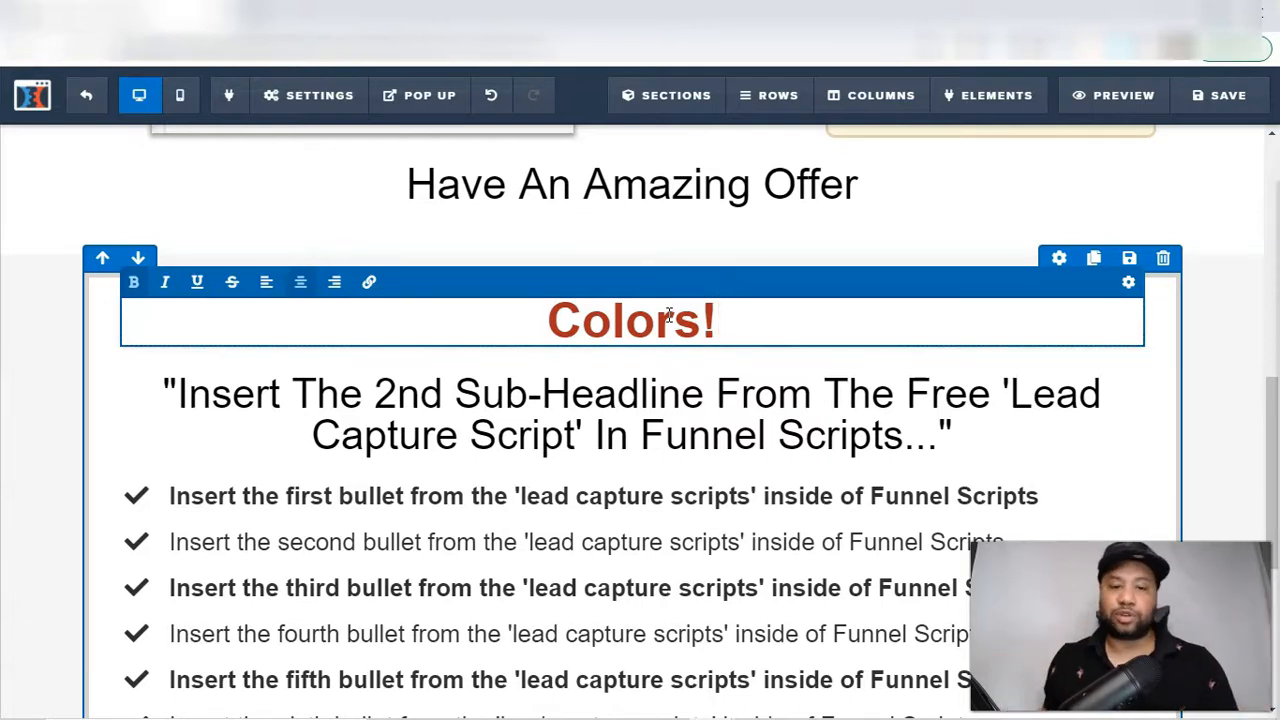
Replace the 2nd sub-headline placeholder under the "Colors!" headline with "Copy"
{"action": "left_click_drag", "start_coordinate": [1274, 397], "coordinate": [1275, 432]}
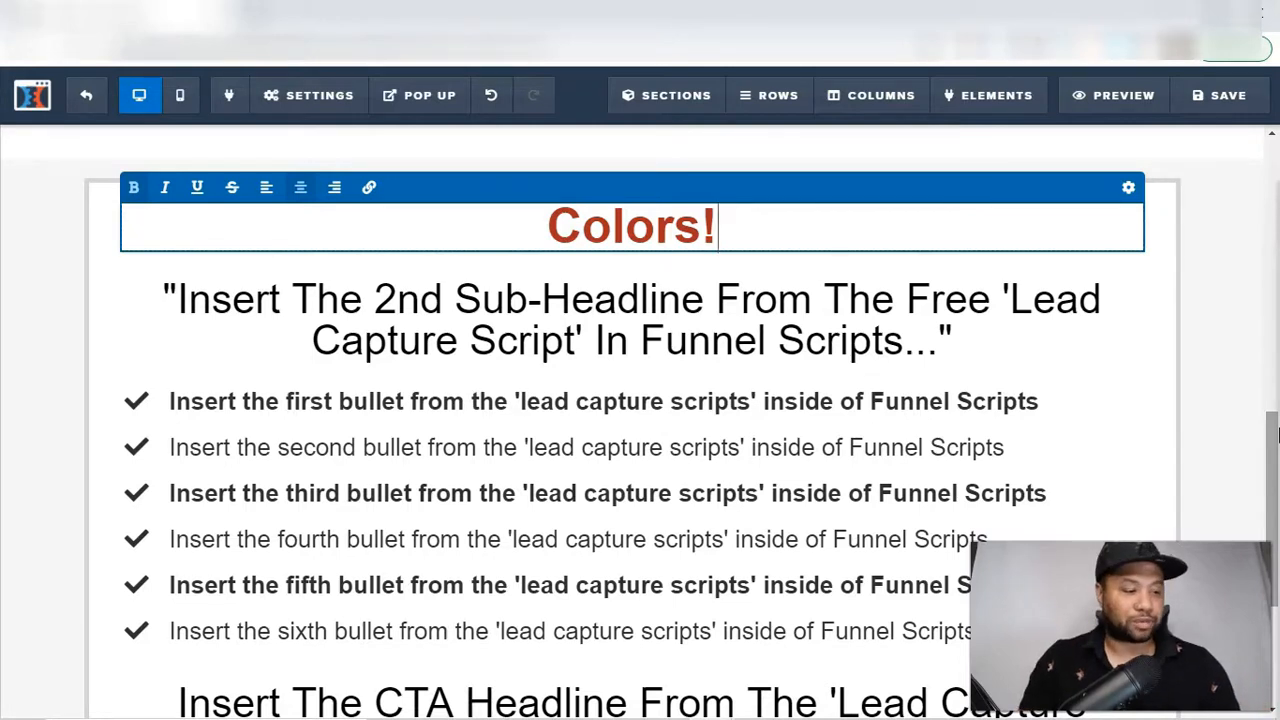
{"action": "left_click", "coordinate": [781, 302]}
{"action": "left_click_drag", "start_coordinate": [980, 334], "coordinate": [149, 299]}
{"action": "type", "text": "COpy"}
{"action": "key", "text": "BackSpace"}
{"action": "key", "text": "BackSpace"}
{"action": "key", "text": "BackSpace"}
{"action": "type", "text": "opy"}
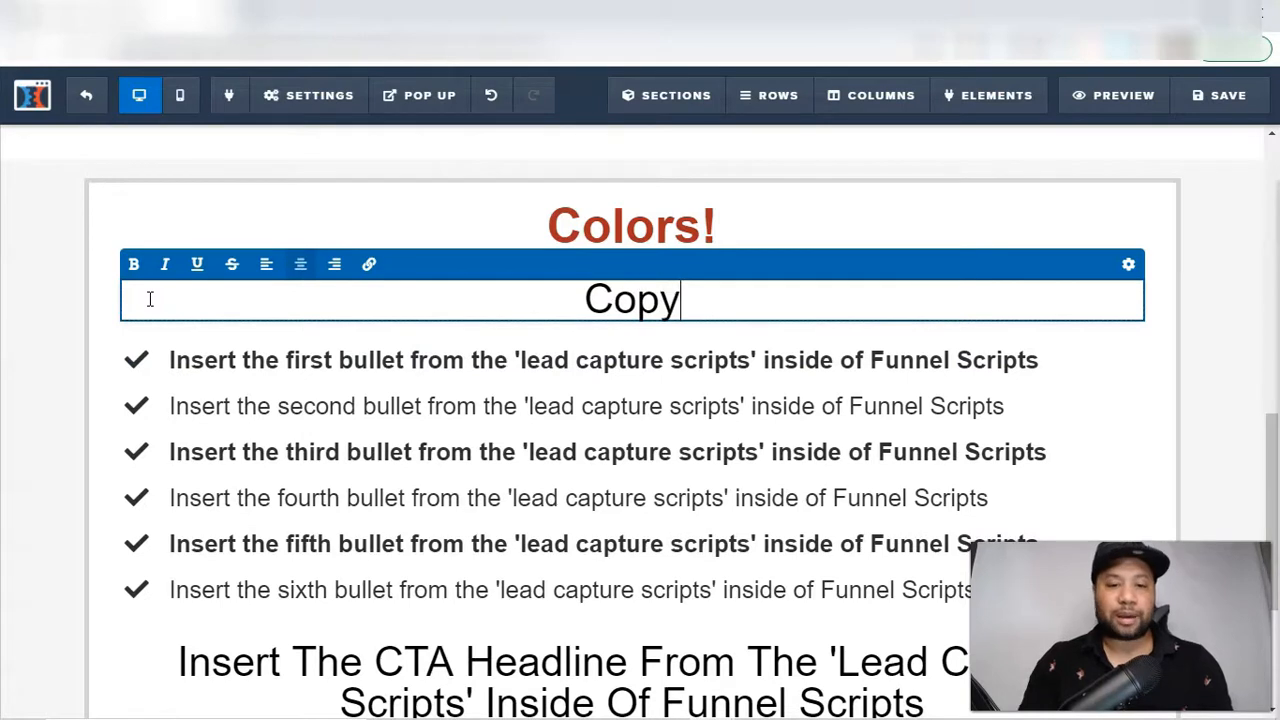
{"action": "type", "text": "-"}
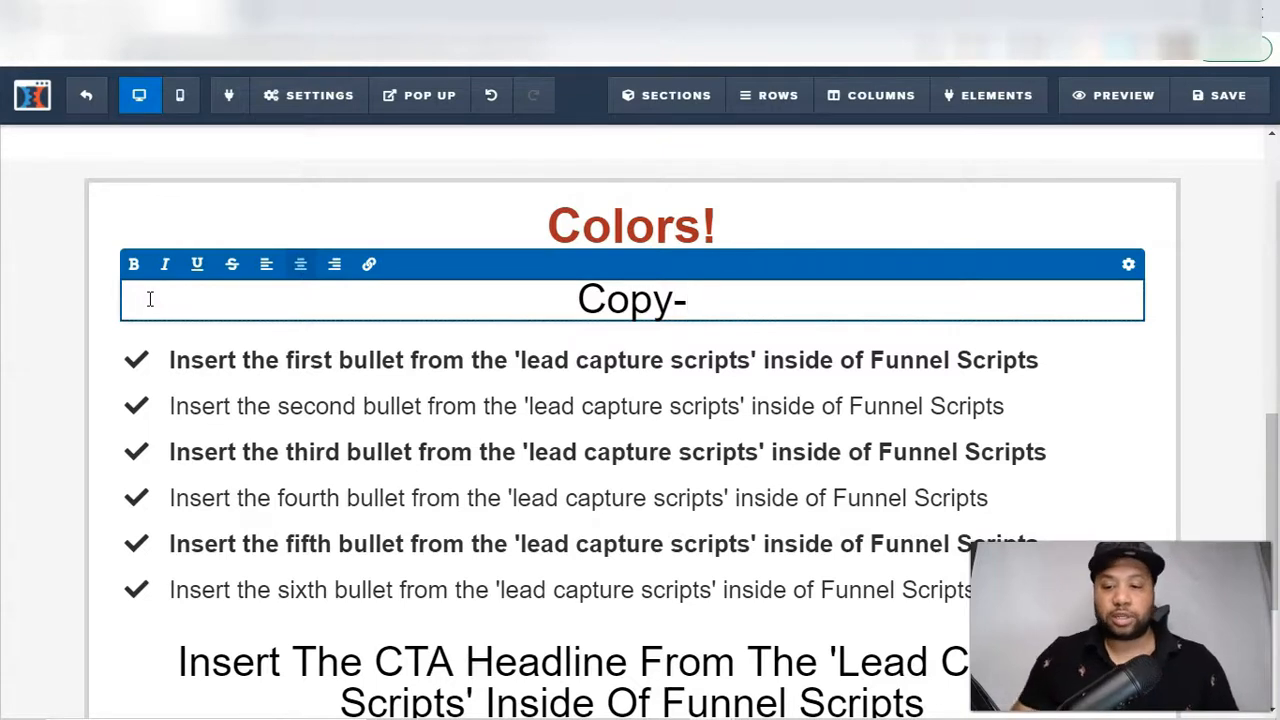
{"action": "key", "text": "BackSpace"}
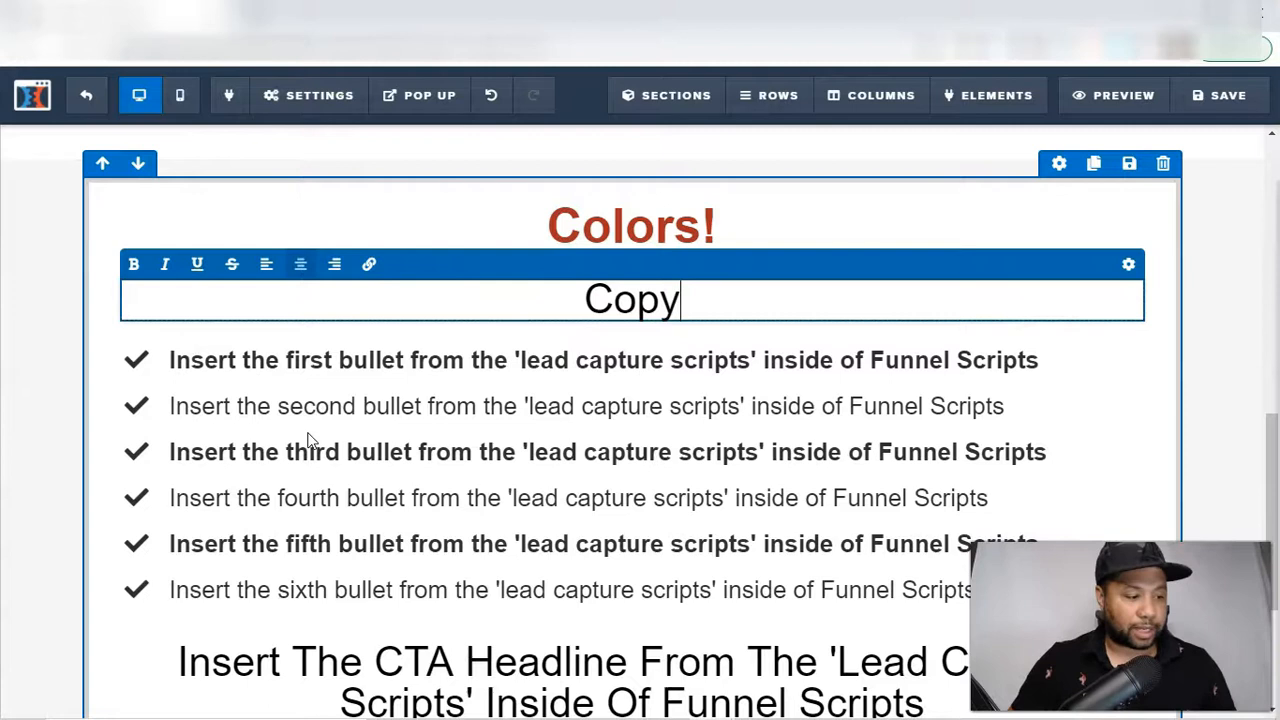
Change the text of the blue call-to-action button below the bullet list to "Yes, I Want More Conversions!"
{"action": "left_click_drag", "start_coordinate": [1272, 430], "coordinate": [1278, 518]}
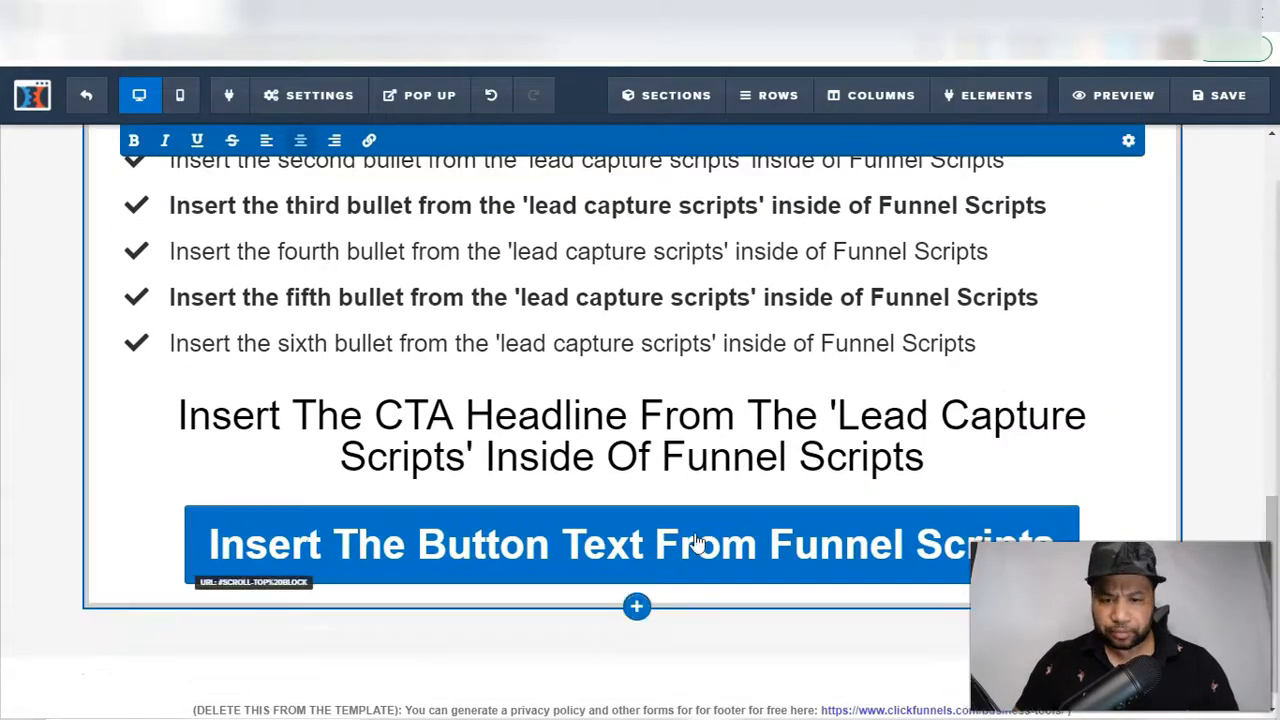
{"action": "left_click", "coordinate": [641, 571]}
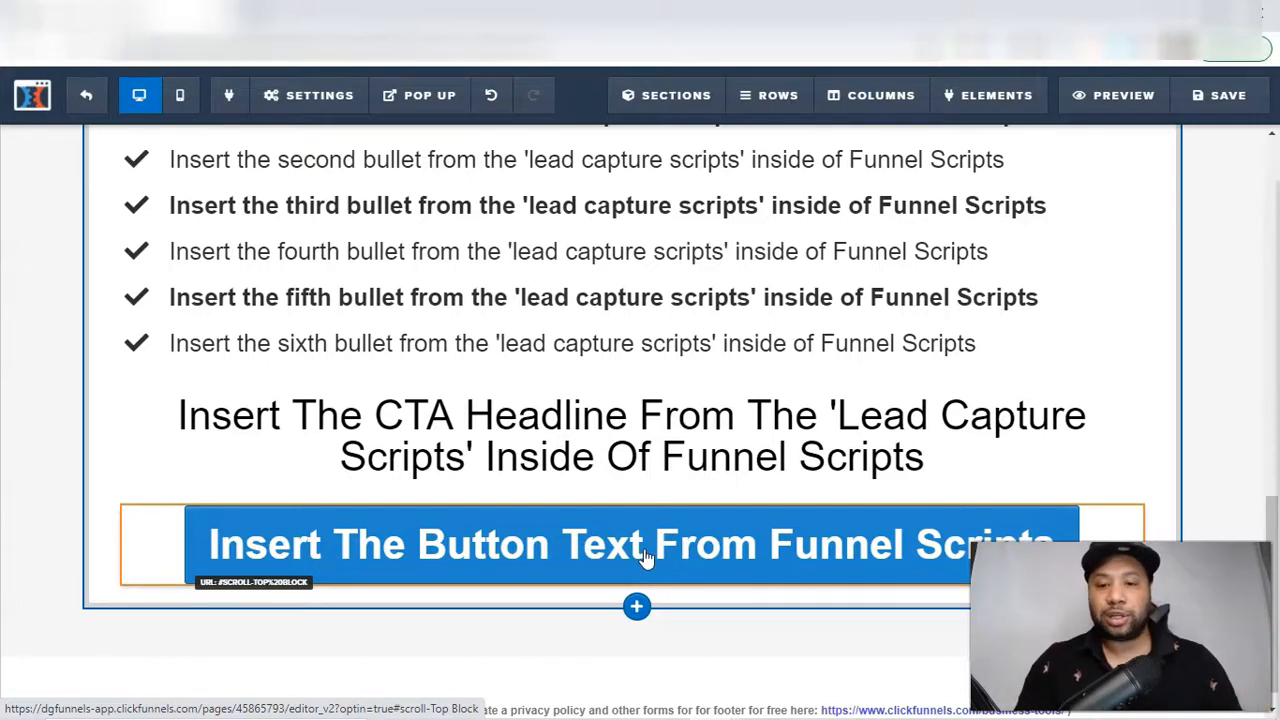
{"action": "left_click", "coordinate": [811, 548]}
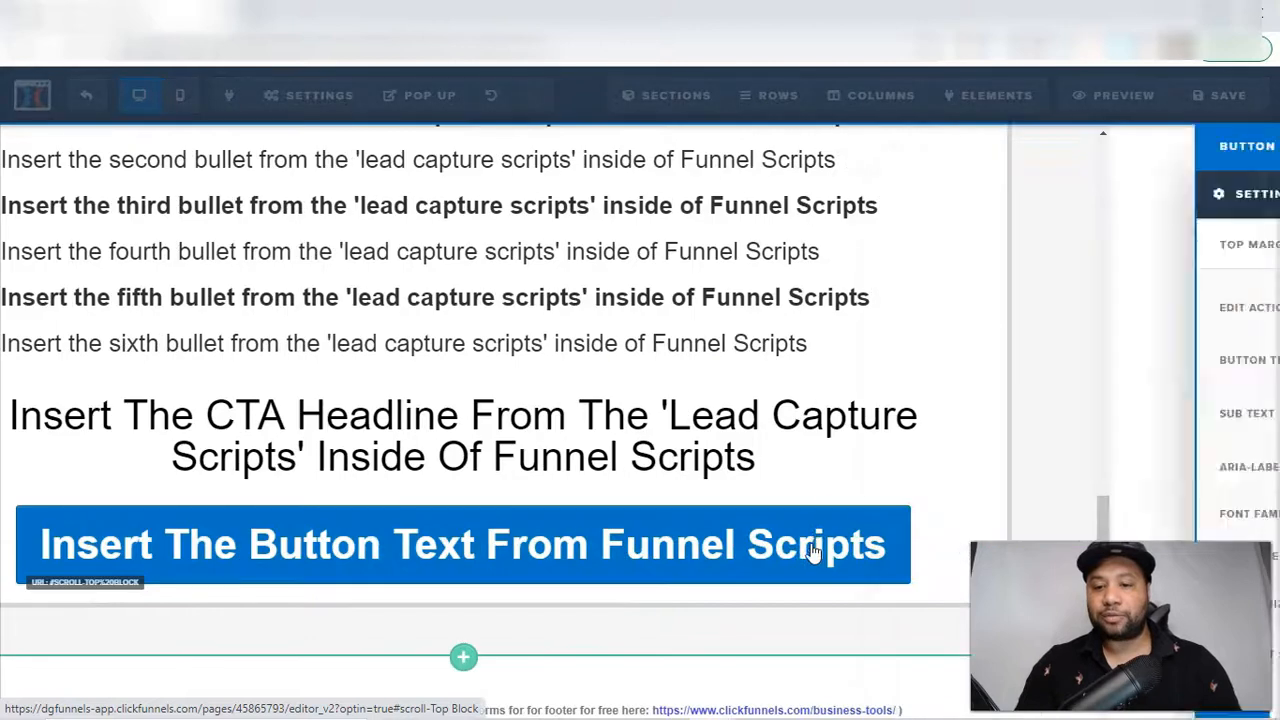
{"action": "left_click_drag", "start_coordinate": [1062, 362], "coordinate": [1278, 360]}
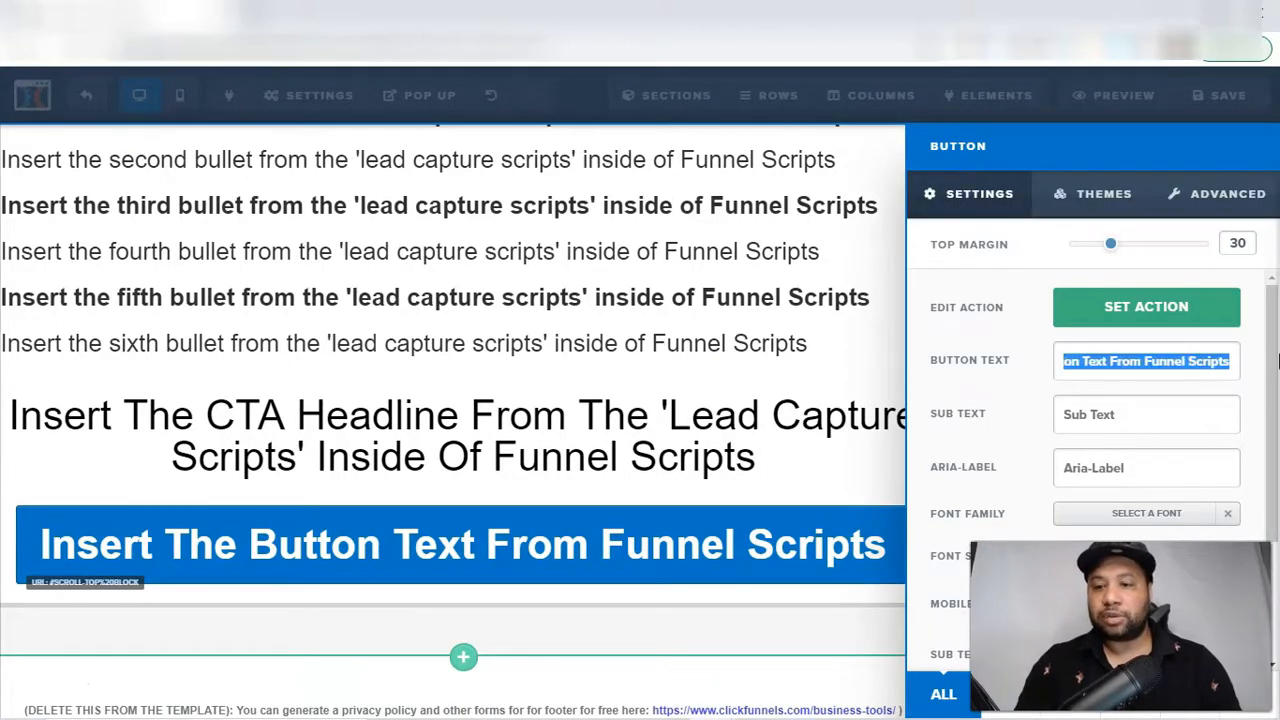
{"action": "key", "text": "BackSpace"}
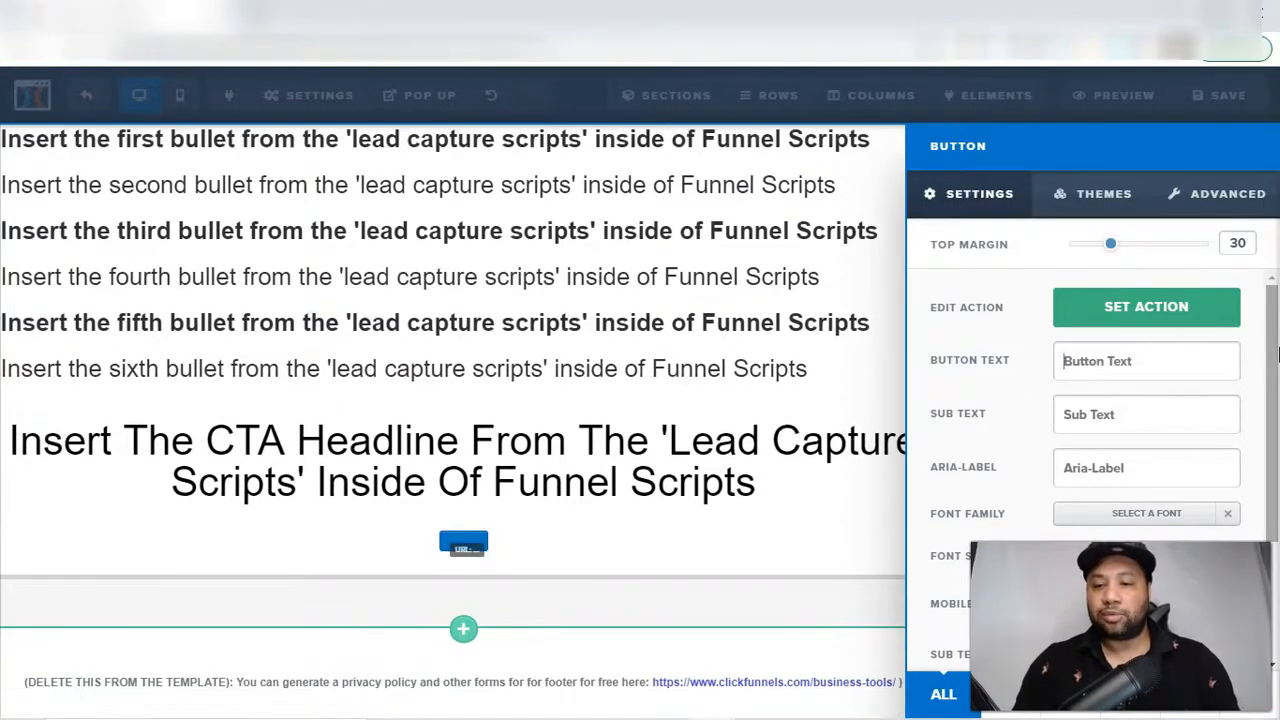
{"action": "type", "text": "I Want"}
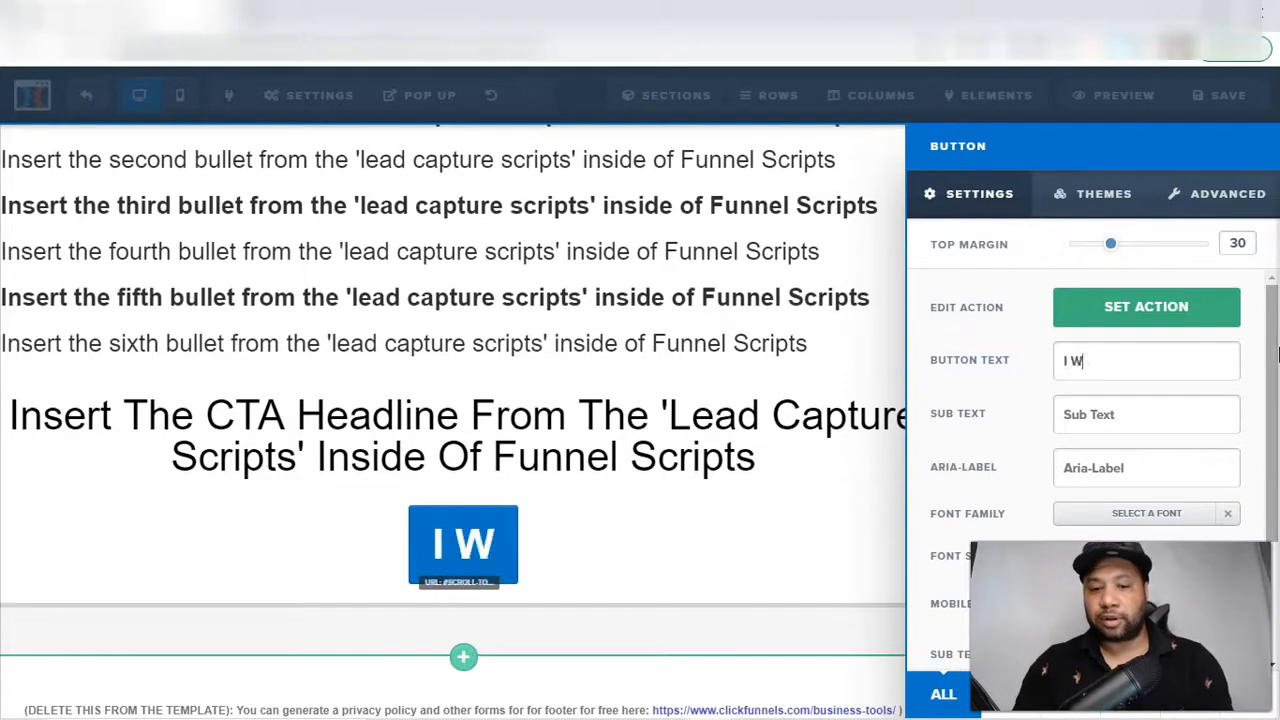
{"action": "key", "text": "BackSpace"}
{"action": "key", "text": "BackSpace"}
{"action": "key", "text": "BackSpace"}
{"action": "key", "text": "BackSpace"}
{"action": "key", "text": "BackSpace"}
{"action": "key", "text": "BackSpace"}
{"action": "key", "text": "BackSpace"}
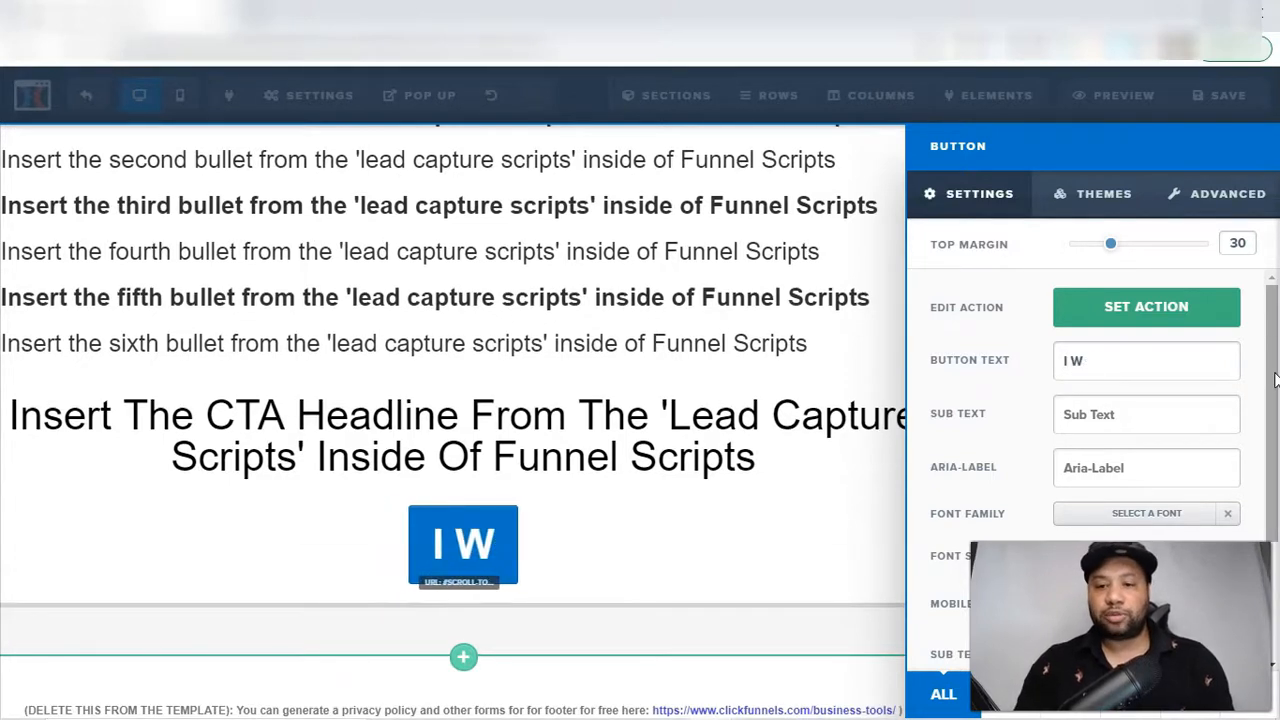
{"action": "type", "text": "Yes, I"}
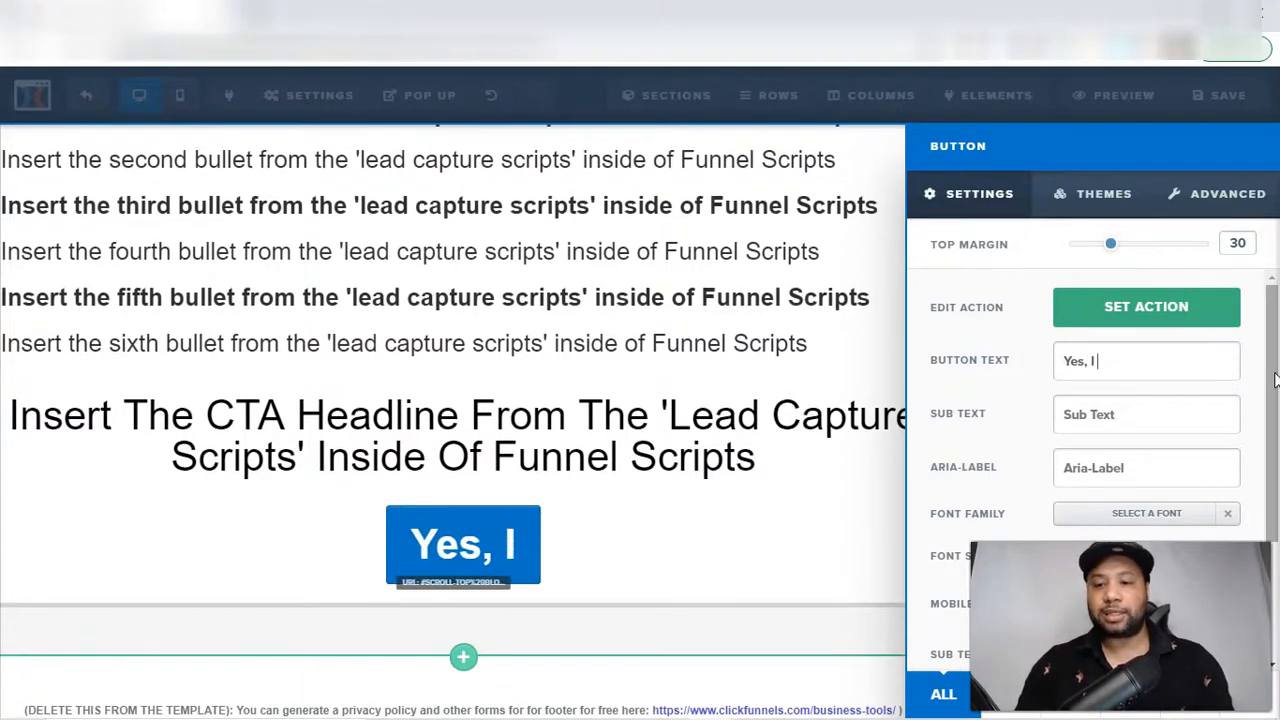
{"action": "type", "text": " Want More C"}
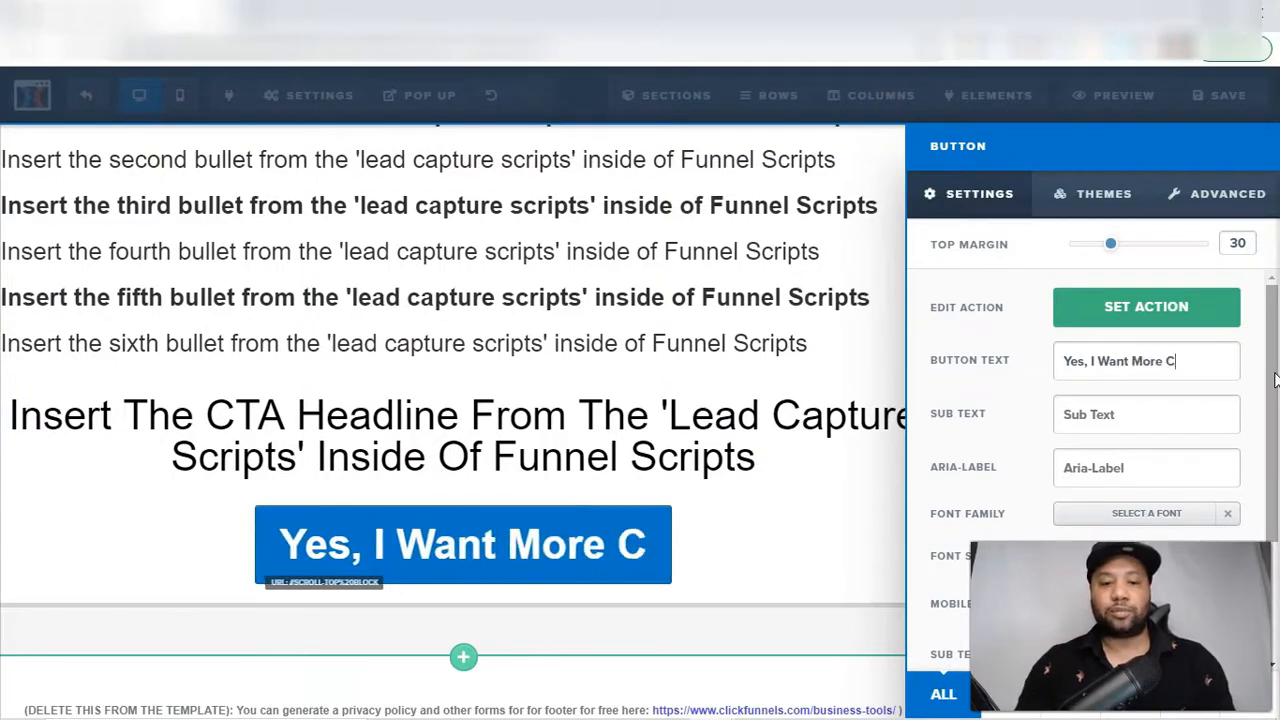
{"action": "type", "text": "onversions!"}
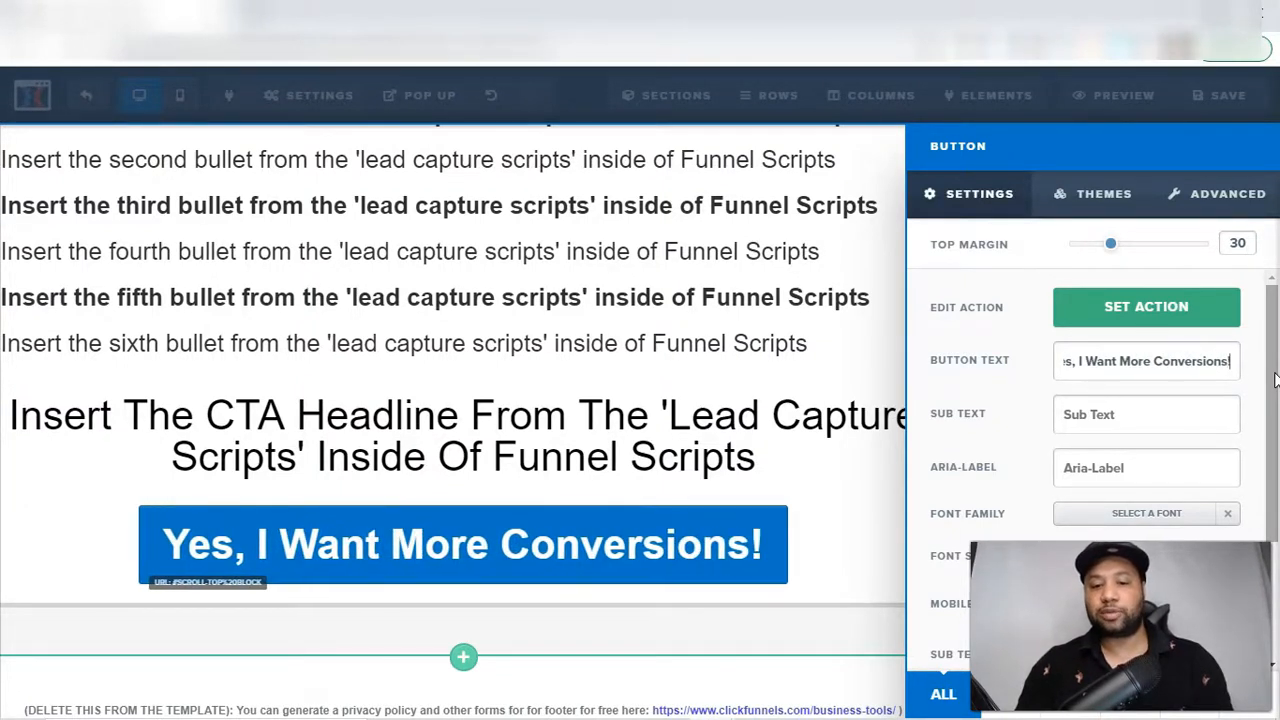
Add the sub text "Click Here" to the call-to-action button and close its settings
{"action": "left_click", "coordinate": [1104, 410]}
{"action": "type", "text": "Click Here"}
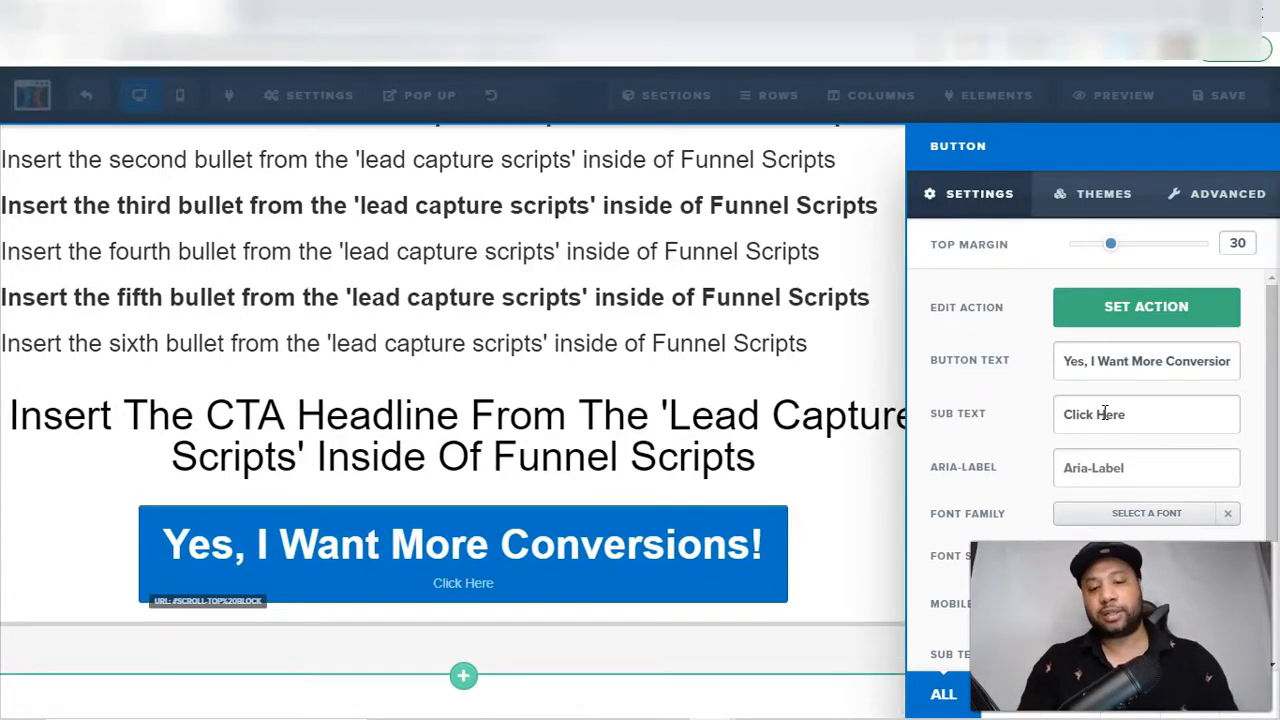
{"action": "left_click", "coordinate": [545, 298]}
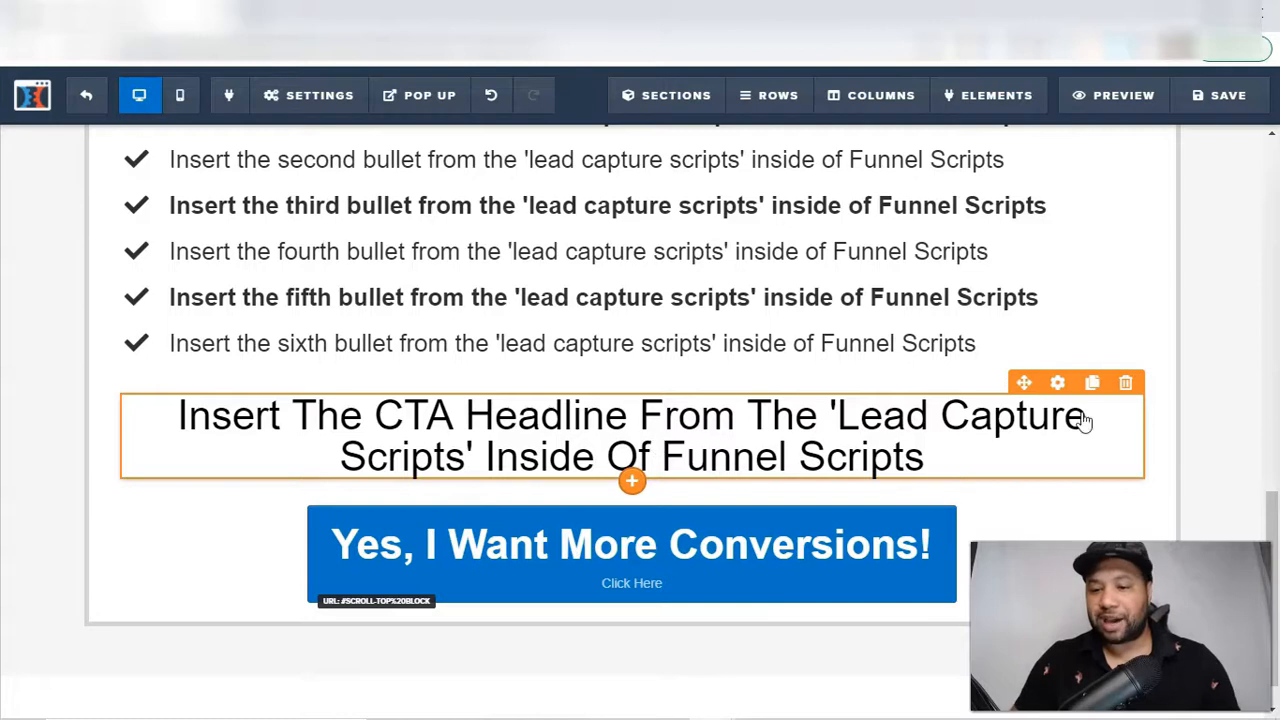
Set the mobile size of the red "Colors!" headline to 35px and save the page
{"action": "left_click_drag", "start_coordinate": [1273, 545], "coordinate": [1276, 615]}
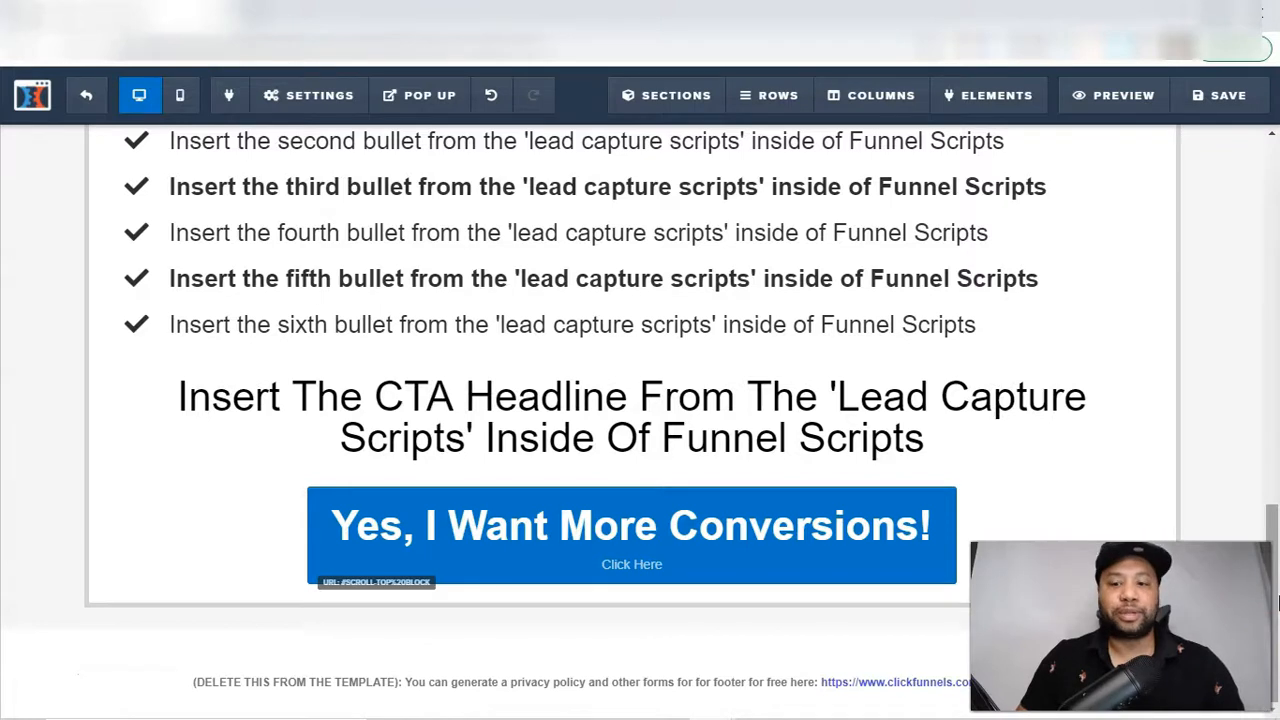
{"action": "left_click_drag", "start_coordinate": [1276, 597], "coordinate": [1277, 256]}
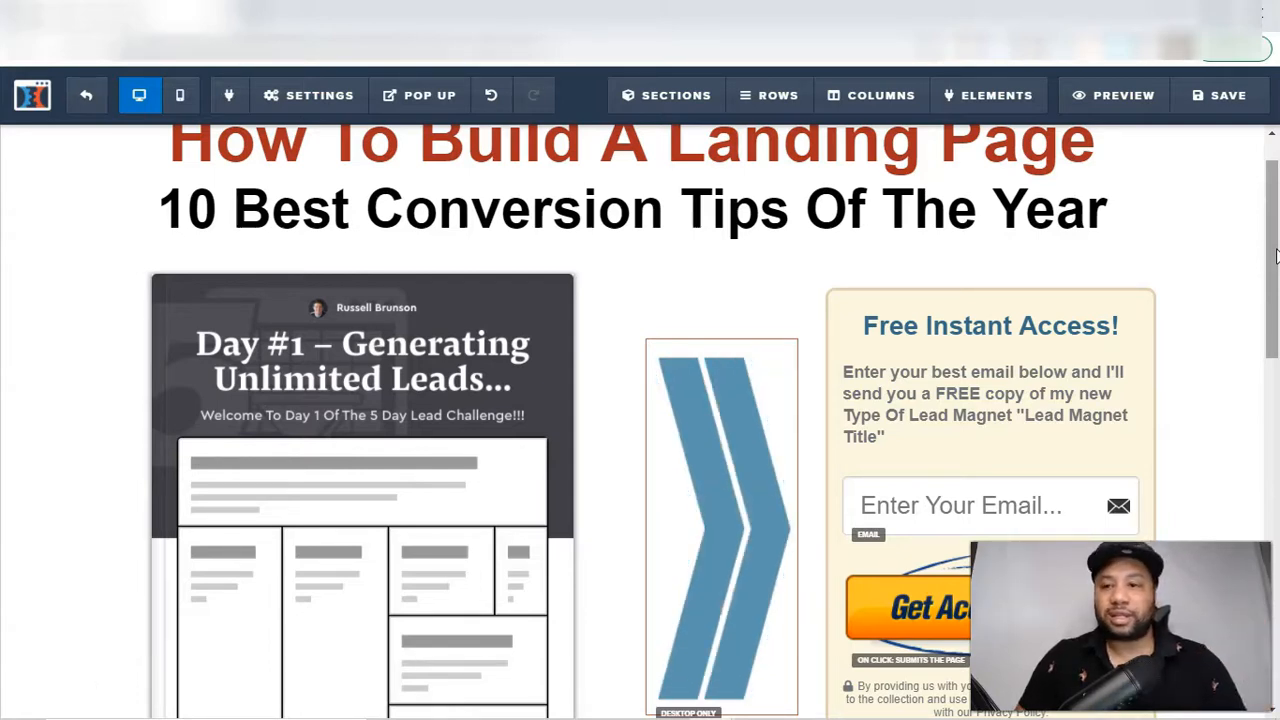
{"action": "left_click_drag", "start_coordinate": [1275, 255], "coordinate": [1277, 197]}
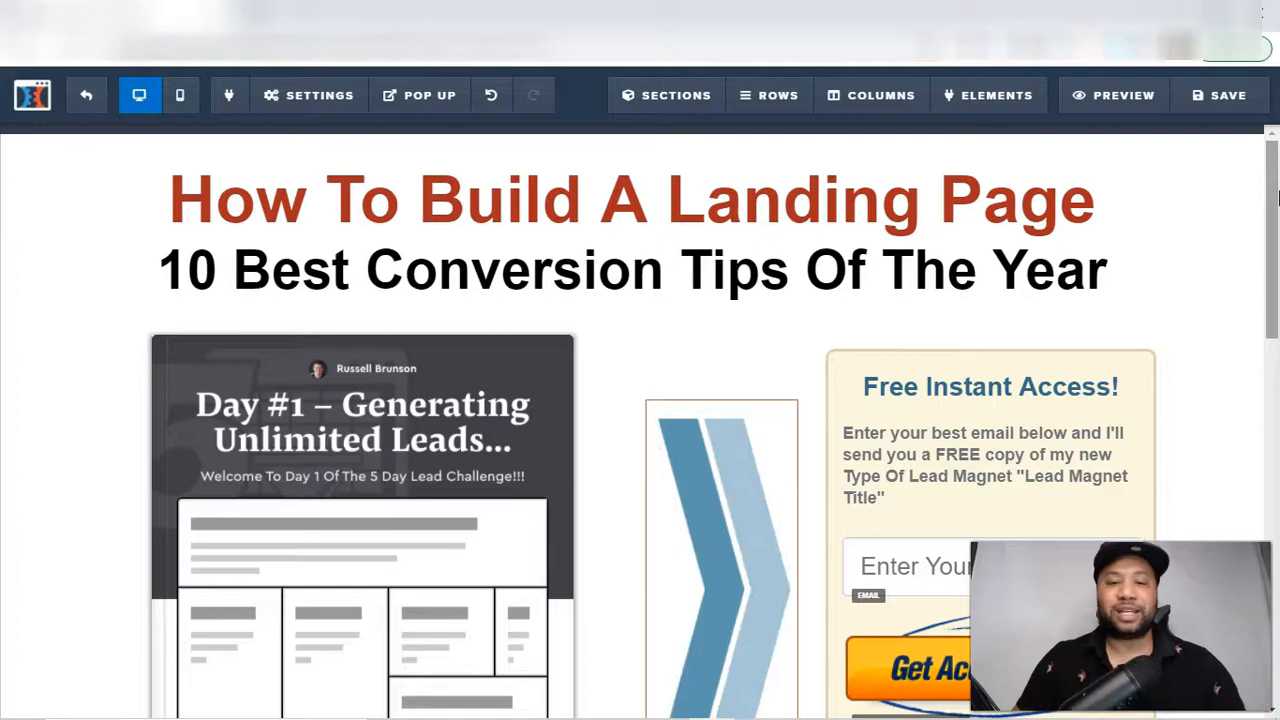
{"action": "left_click_drag", "start_coordinate": [1274, 198], "coordinate": [1274, 476]}
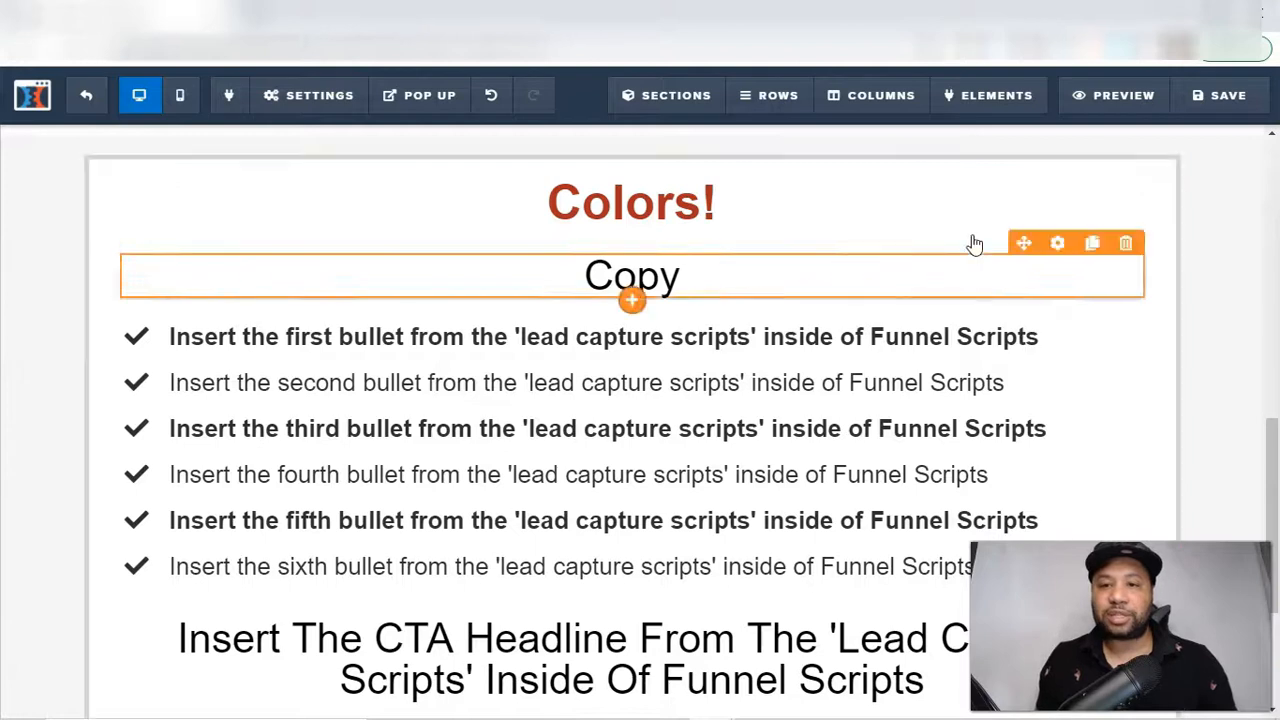
{"action": "left_click", "coordinate": [1050, 216]}
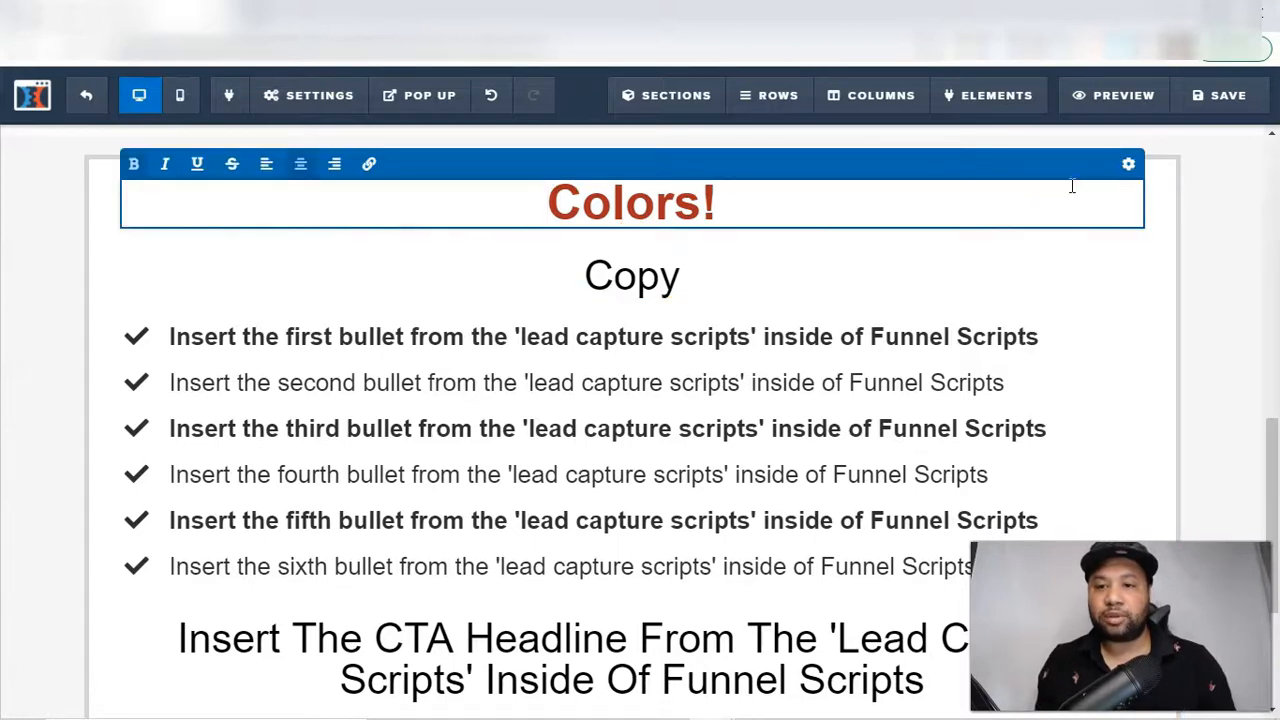
{"action": "left_click", "coordinate": [1127, 167]}
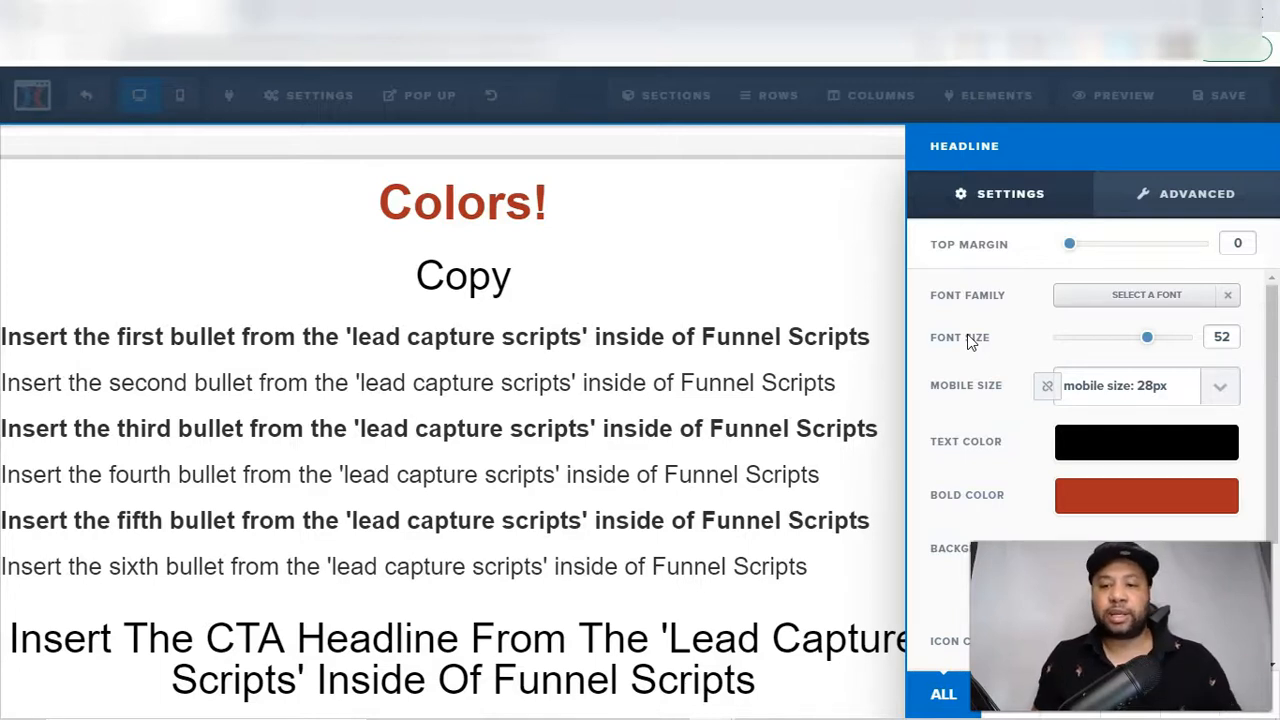
{"action": "left_click", "coordinate": [1220, 386]}
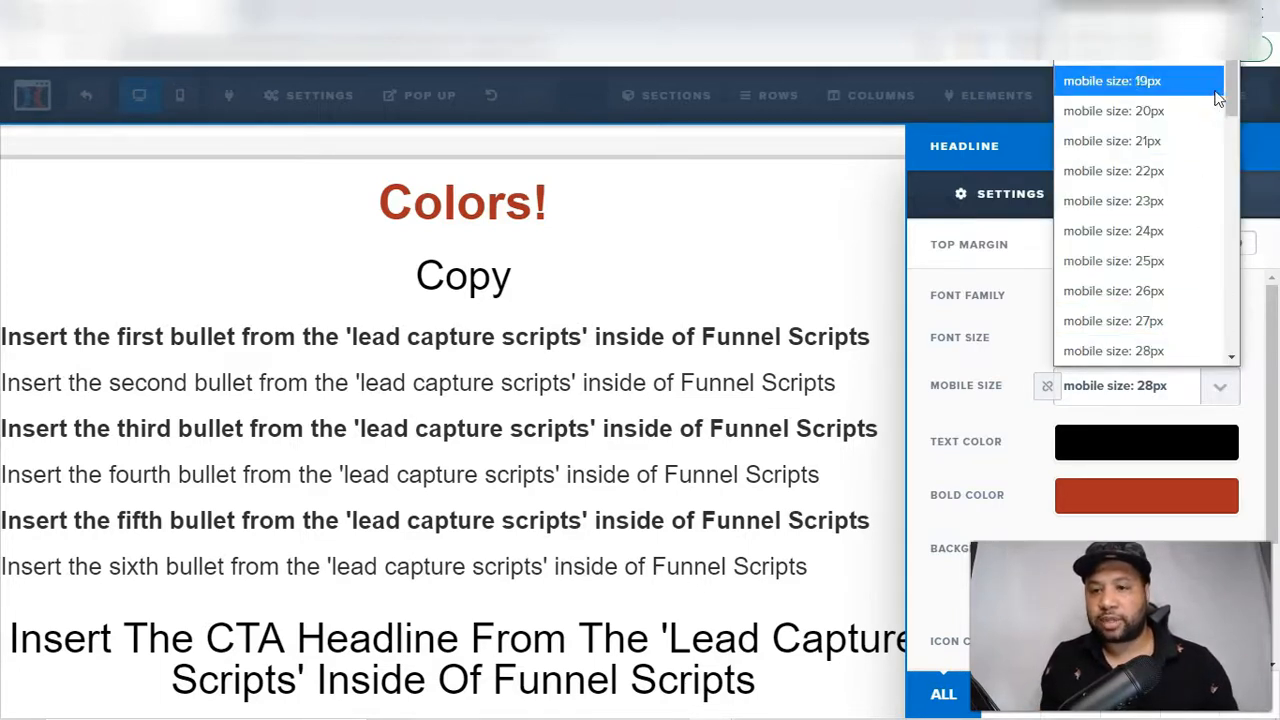
{"action": "left_click_drag", "start_coordinate": [1238, 88], "coordinate": [1233, 100]}
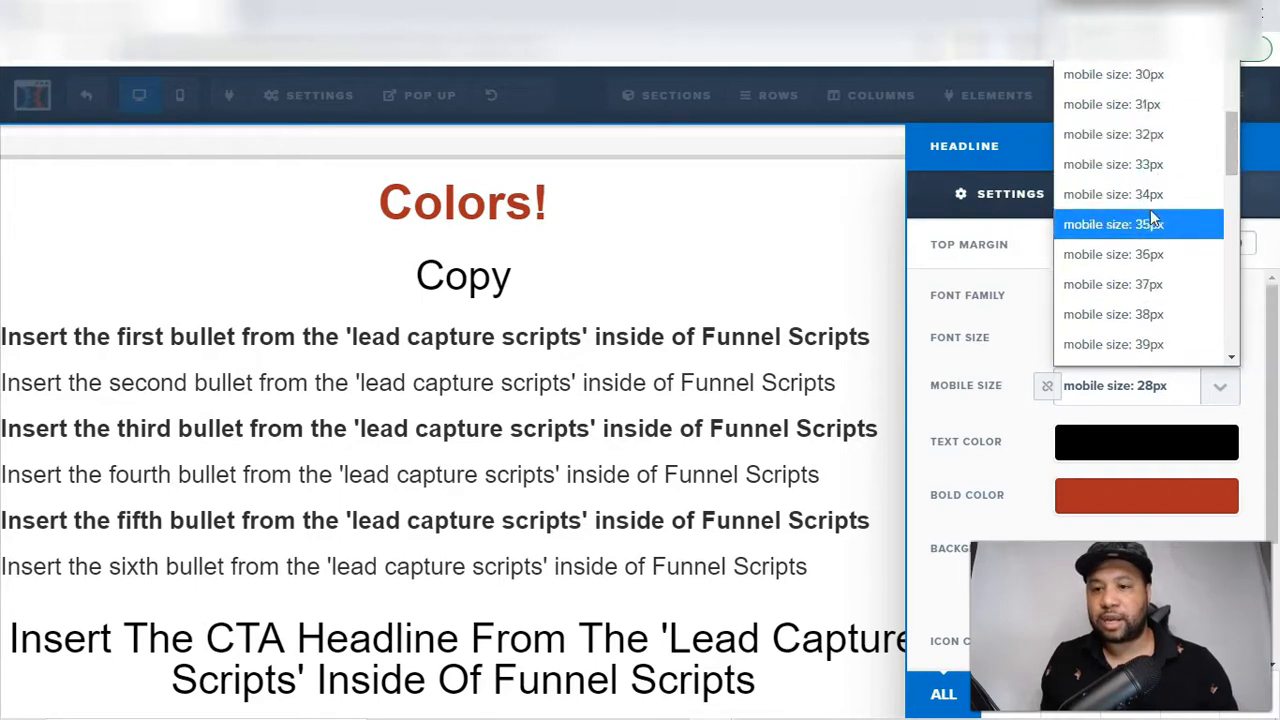
{"action": "left_click", "coordinate": [1150, 226]}
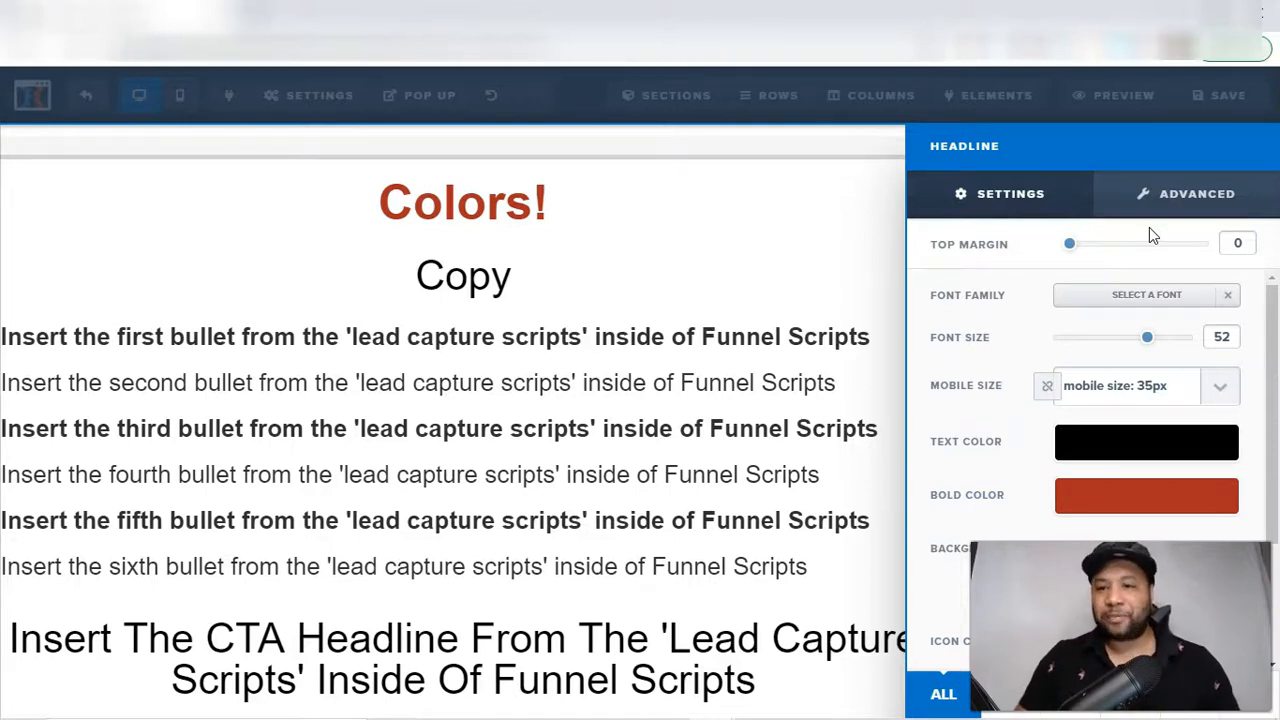
{"action": "left_click", "coordinate": [757, 271]}
{"action": "left_click", "coordinate": [1220, 99]}
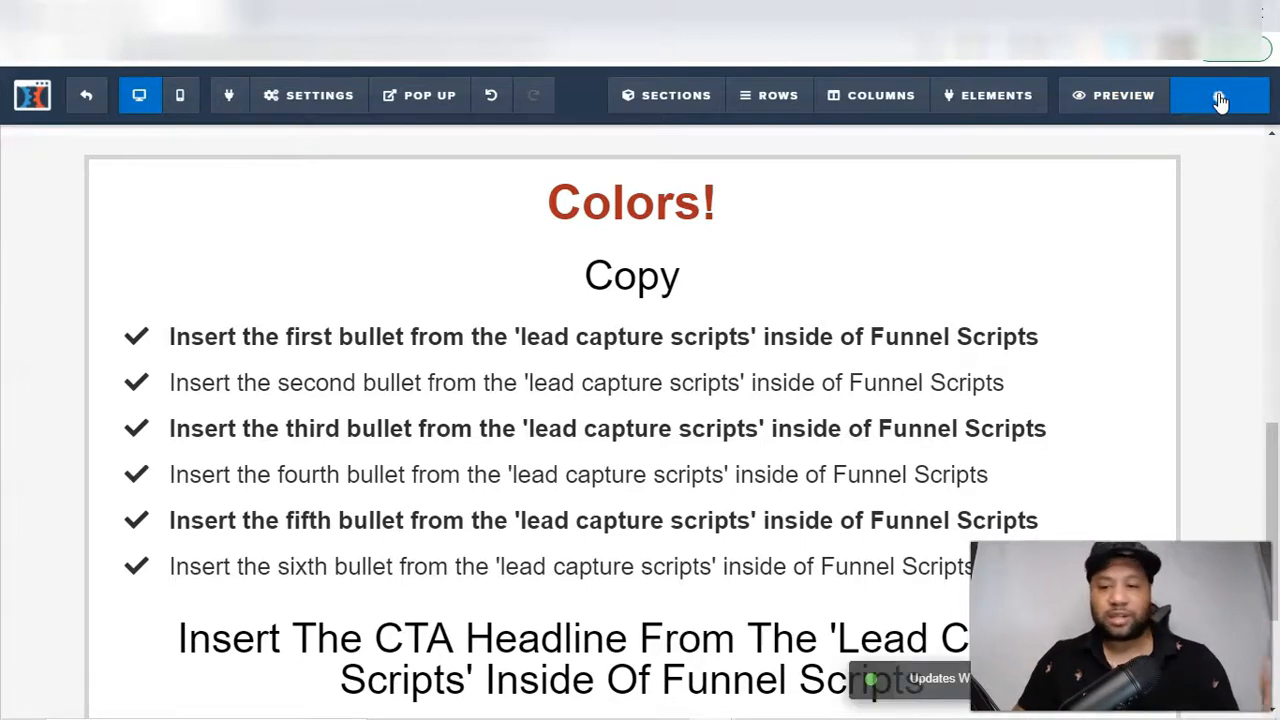